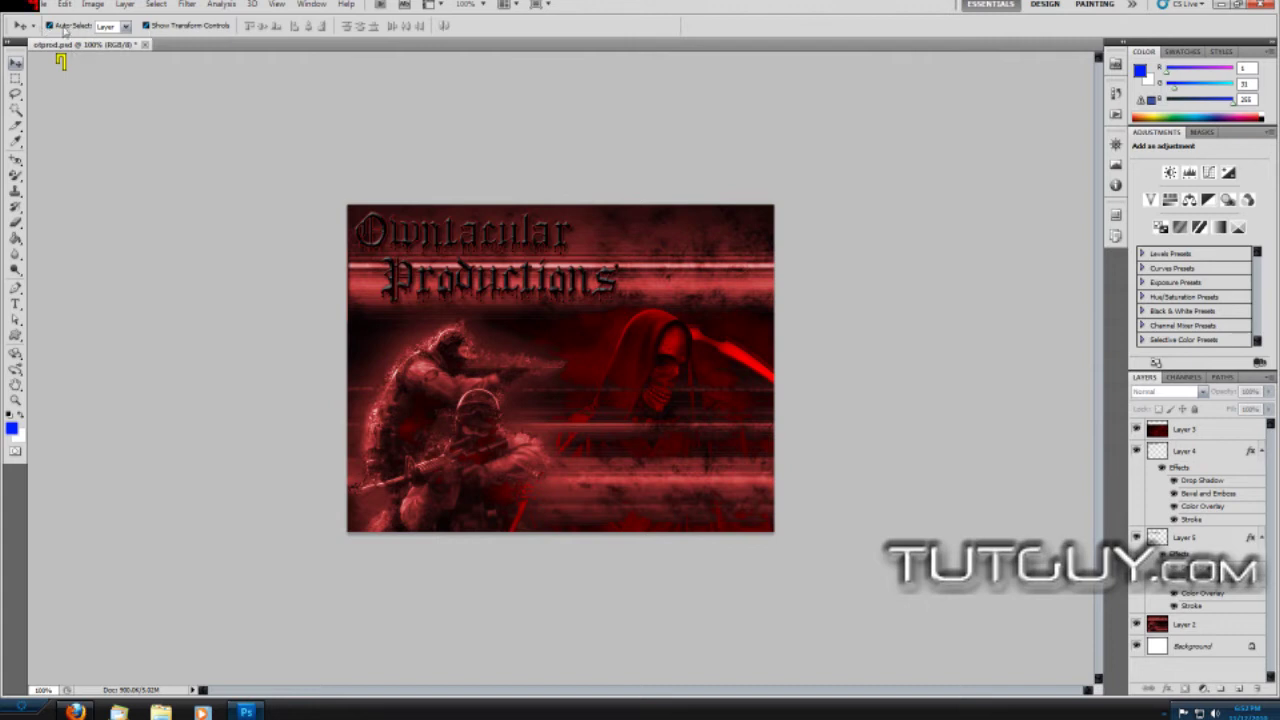
Step: Set the Move tool to auto-select individual layers, then select the title text layer and the reaper layer directly on the canvas
{"action": "left_click", "coordinate": [110, 26]}
{"action": "left_click", "coordinate": [110, 52]}
{"action": "left_click", "coordinate": [478, 236]}
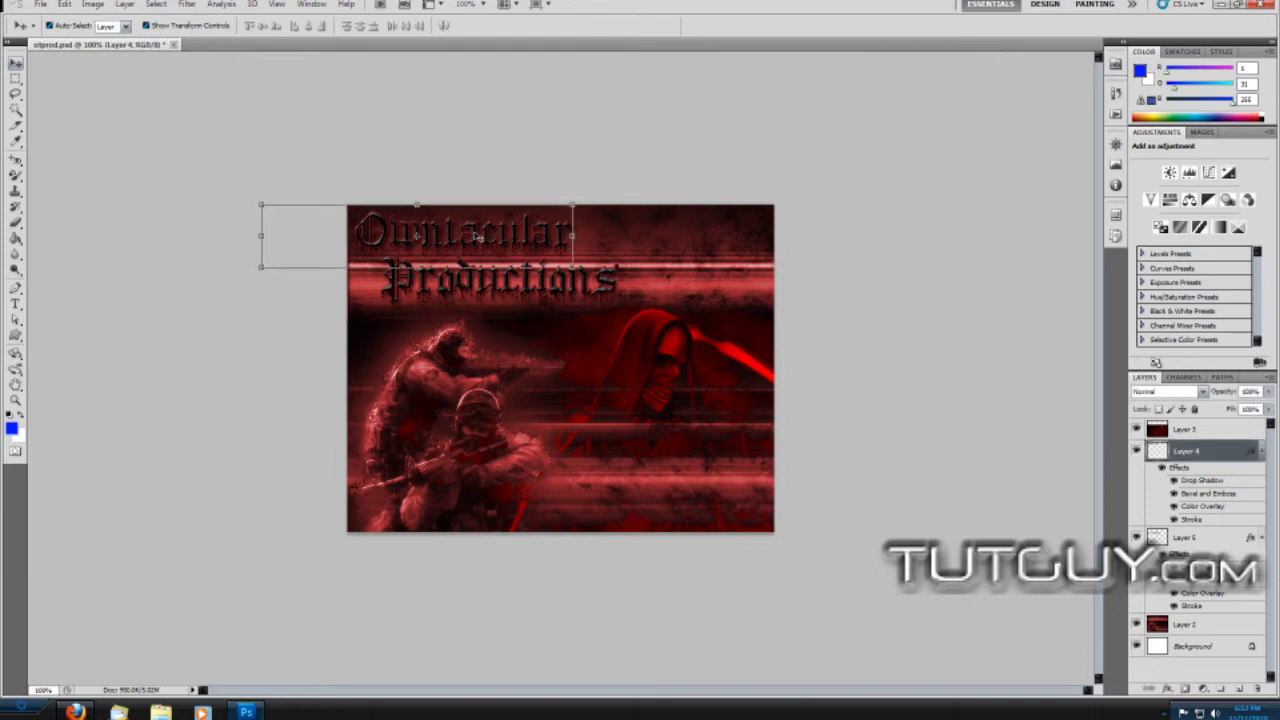
{"action": "left_click", "coordinate": [610, 287]}
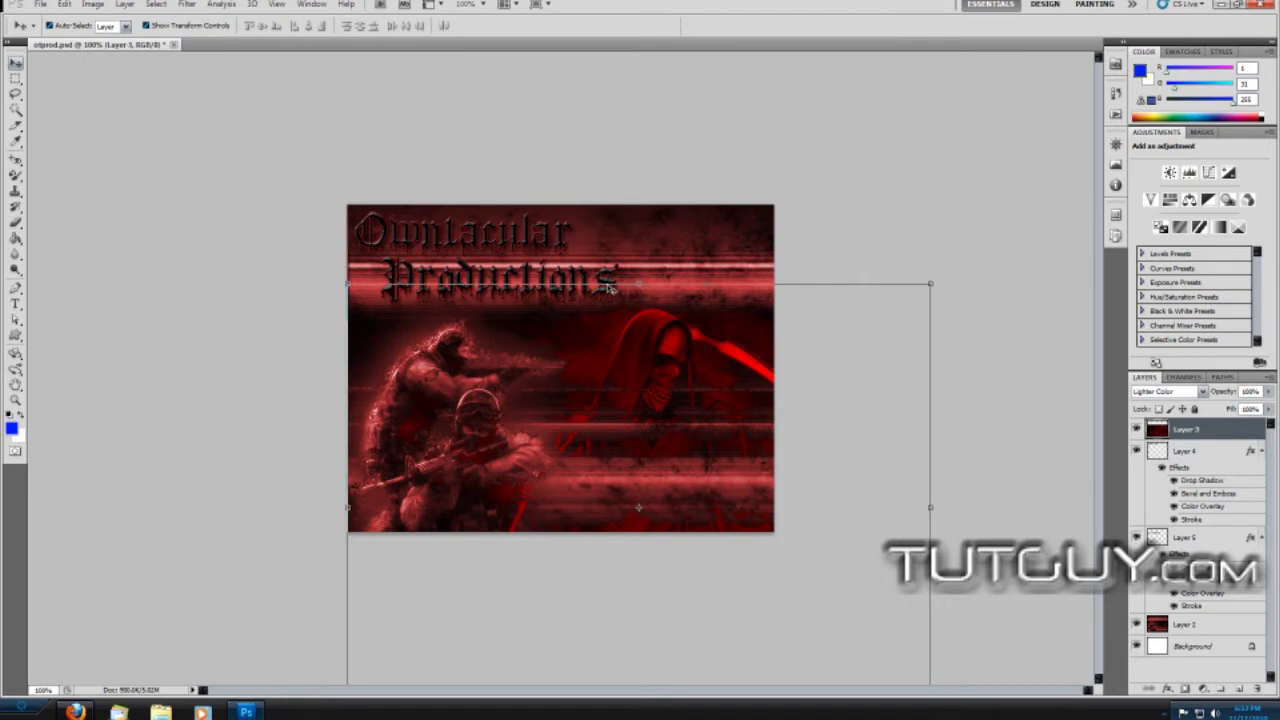
{"action": "left_click", "coordinate": [652, 350]}
{"action": "left_click", "coordinate": [606, 326]}
Step: Scale the reaper layer down and reposition it so the hooded figure and scythe fit beside the soldiers
{"action": "left_click_drag", "start_coordinate": [931, 284], "coordinate": [757, 417]}
{"action": "left_click_drag", "start_coordinate": [635, 424], "coordinate": [716, 334]}
{"action": "key", "text": "Return"}
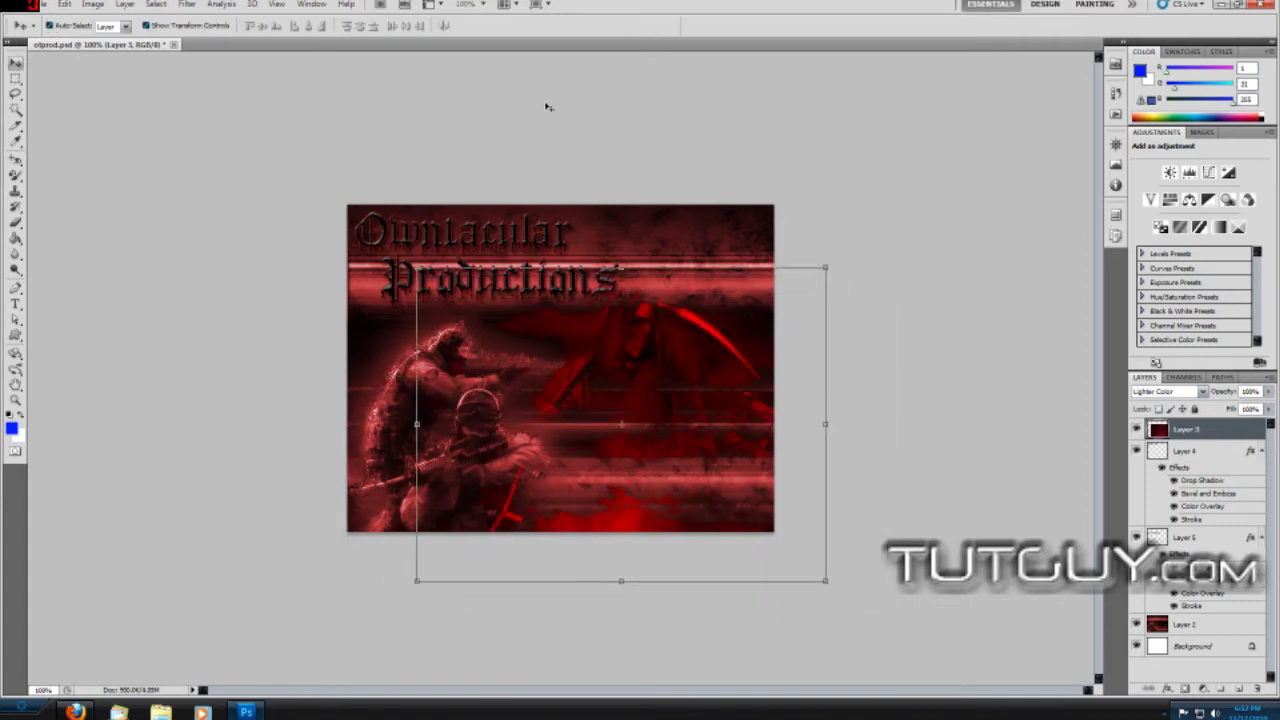
Step: Draw a rectangular marquee around the reaper's upper body and nudge the selection slightly up and to the left
{"action": "left_click", "coordinate": [15, 77]}
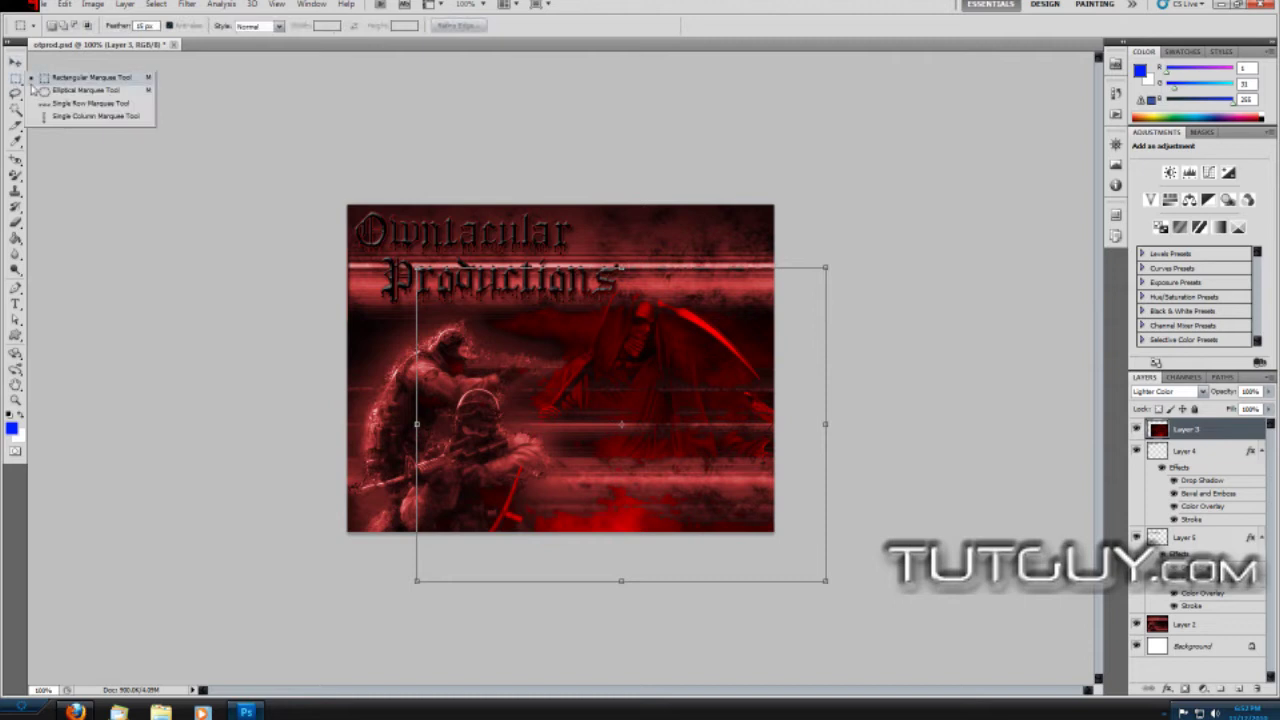
{"action": "left_click", "coordinate": [70, 78]}
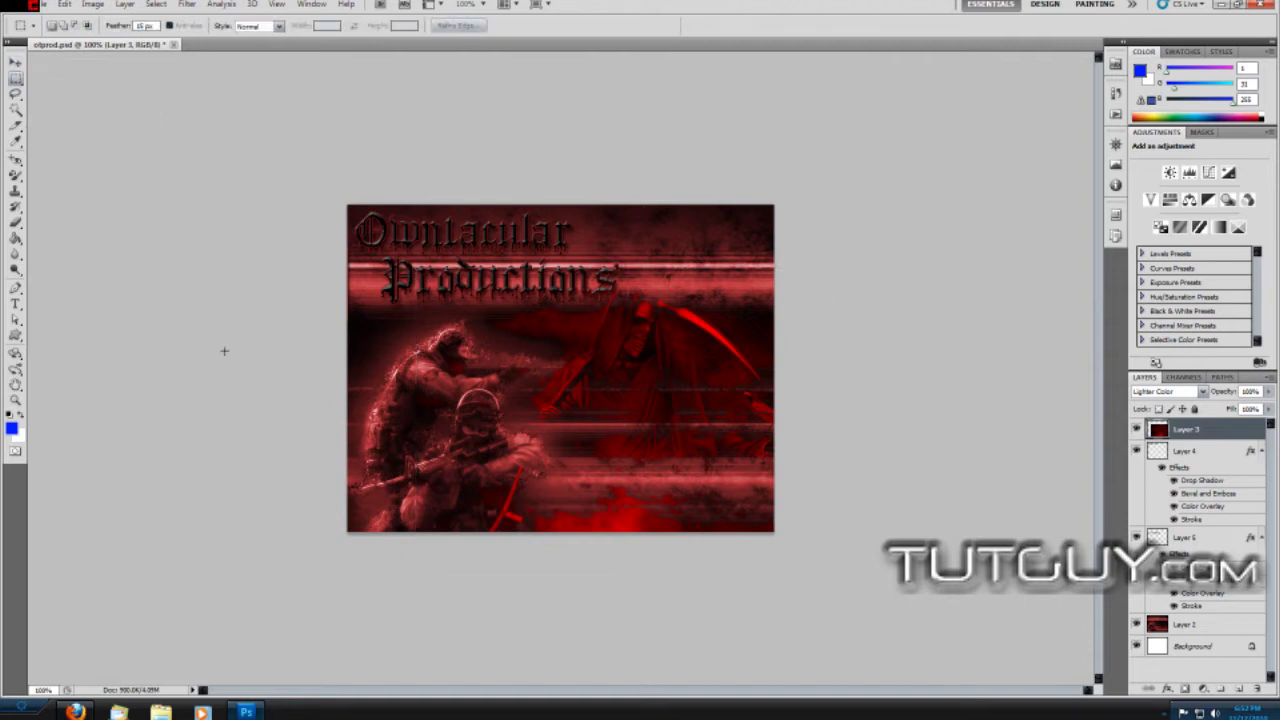
{"action": "mouse_move", "coordinate": [380, 312]}
{"action": "left_mouse_down"}
{"action": "mouse_move", "coordinate": [597, 470]}
{"action": "mouse_move", "coordinate": [615, 420]}
{"action": "mouse_move", "coordinate": [666, 406]}
{"action": "mouse_move", "coordinate": [648, 393]}
{"action": "left_mouse_up"}
{"action": "right_click", "coordinate": [648, 393]}
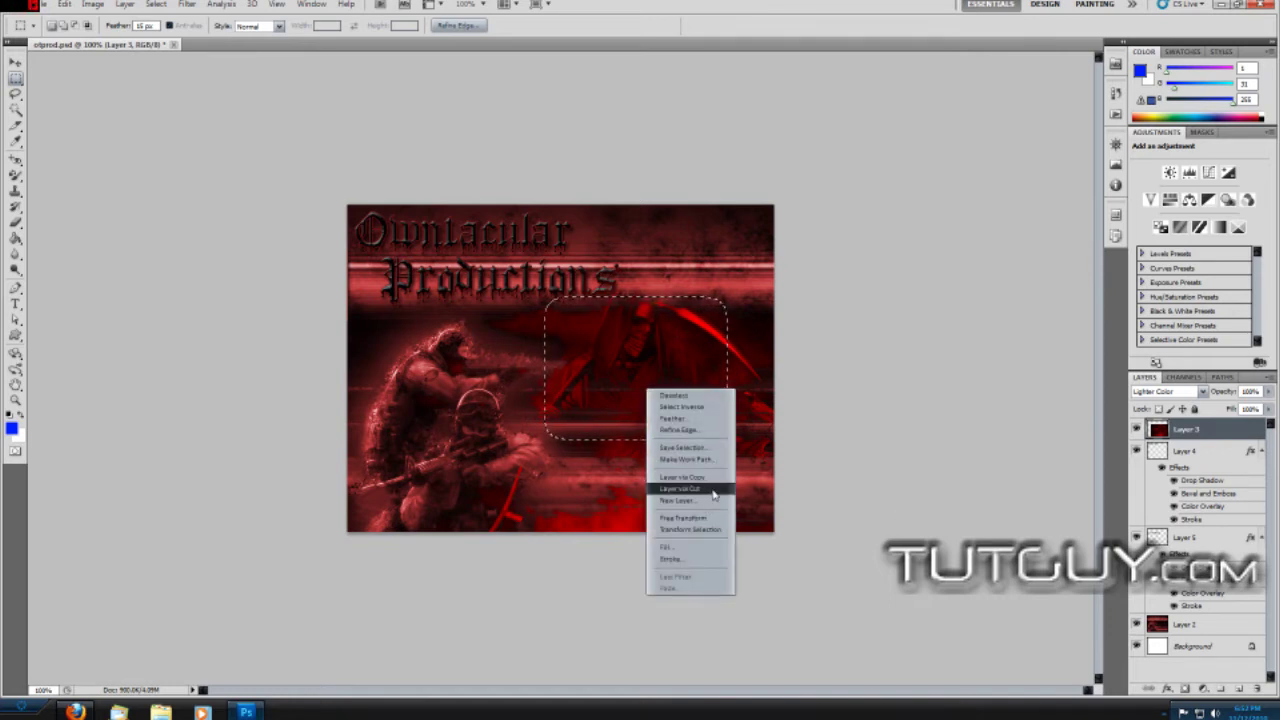
{"action": "left_click", "coordinate": [600, 349]}
{"action": "key", "text": "Up"}
{"action": "key", "text": "Up"}
{"action": "key", "text": "Up"}
{"action": "key", "text": "Up"}
{"action": "key", "text": "Up"}
{"action": "key", "text": "Left"}
{"action": "key", "text": "Left"}
{"action": "key", "text": "Left"}
{"action": "key", "text": "Left"}
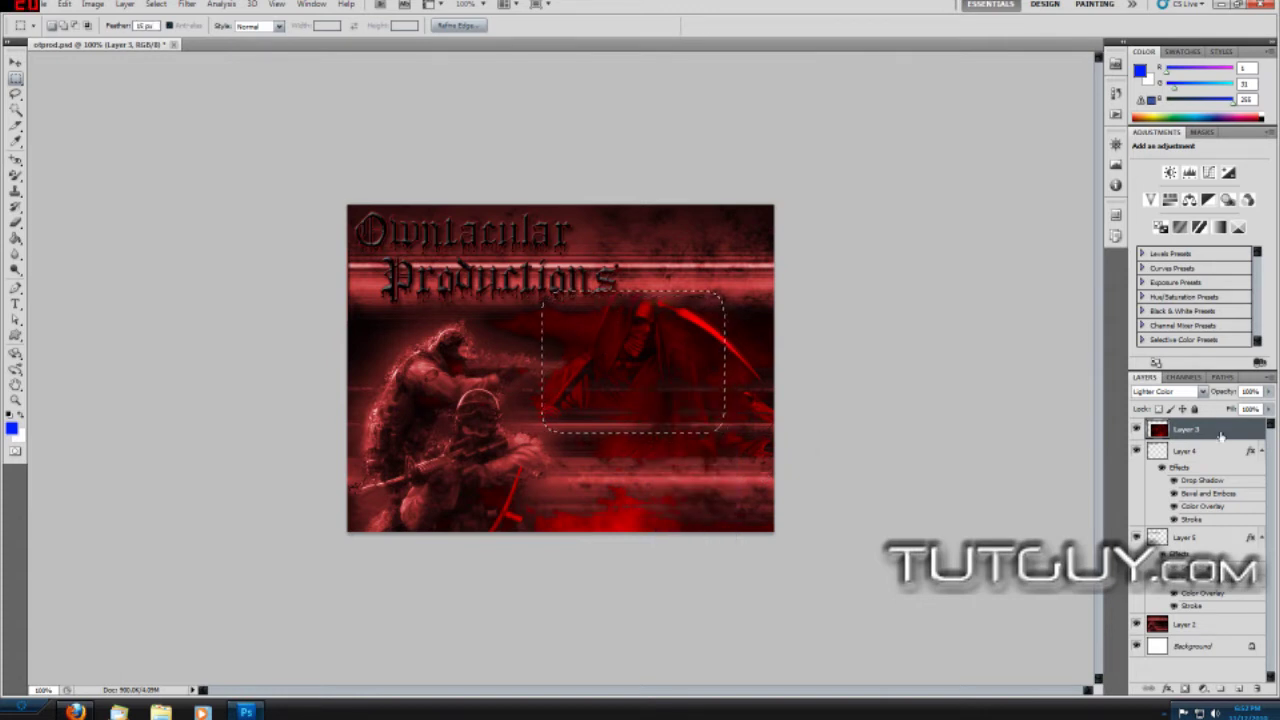
Step: Copy the selected reaper area to a new layer and hide all other layers except the Background
{"action": "key", "text": "ctrl+j"}
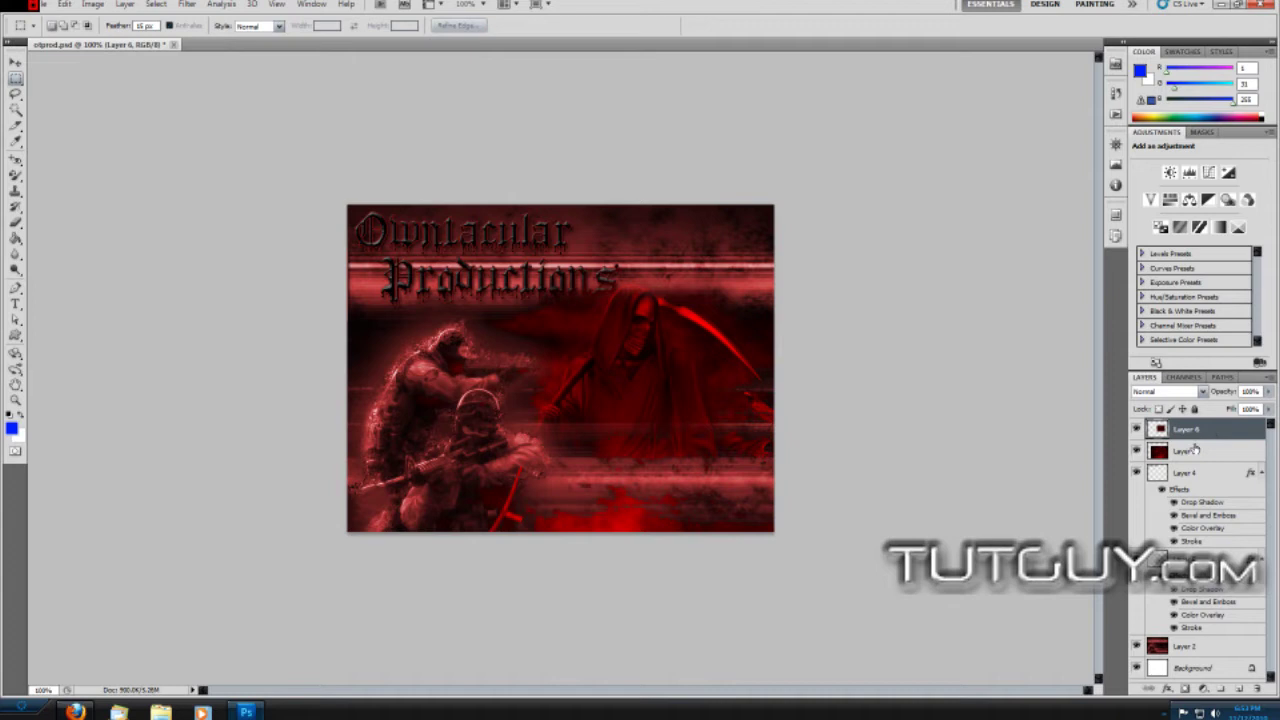
{"action": "left_click", "coordinate": [1135, 451]}
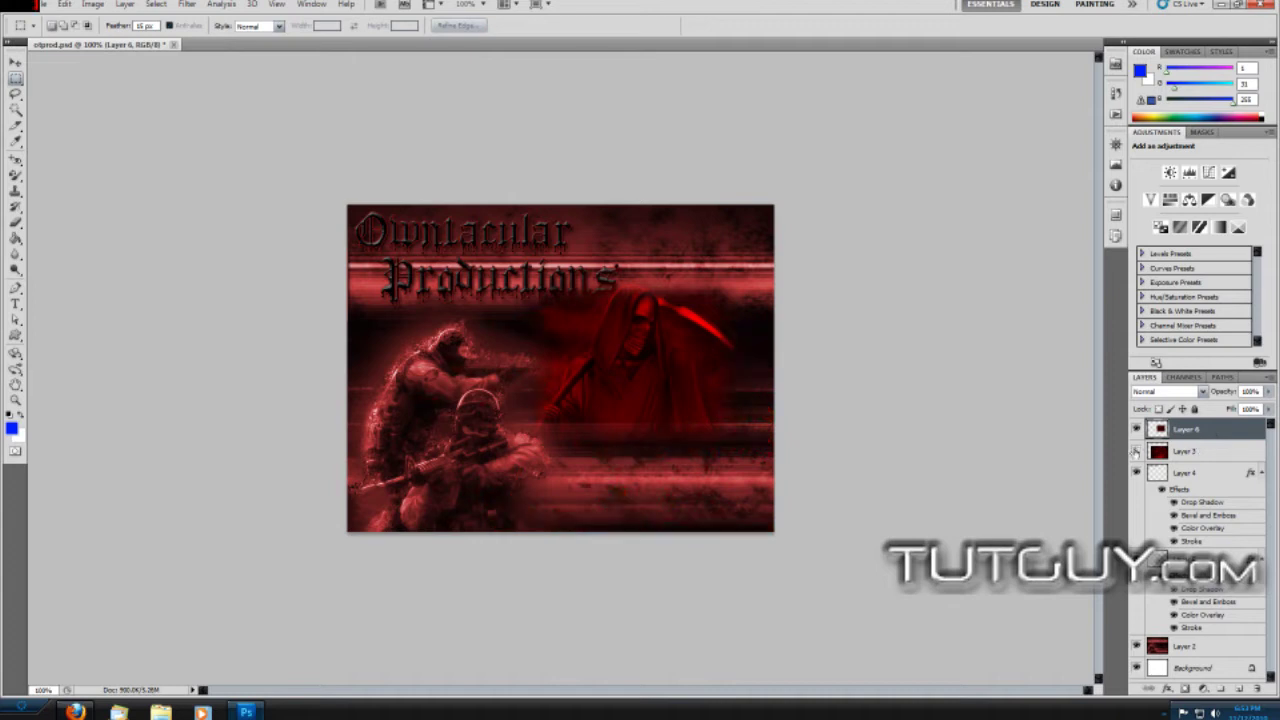
{"action": "left_click_drag", "start_coordinate": [1135, 451], "coordinate": [1135, 651]}
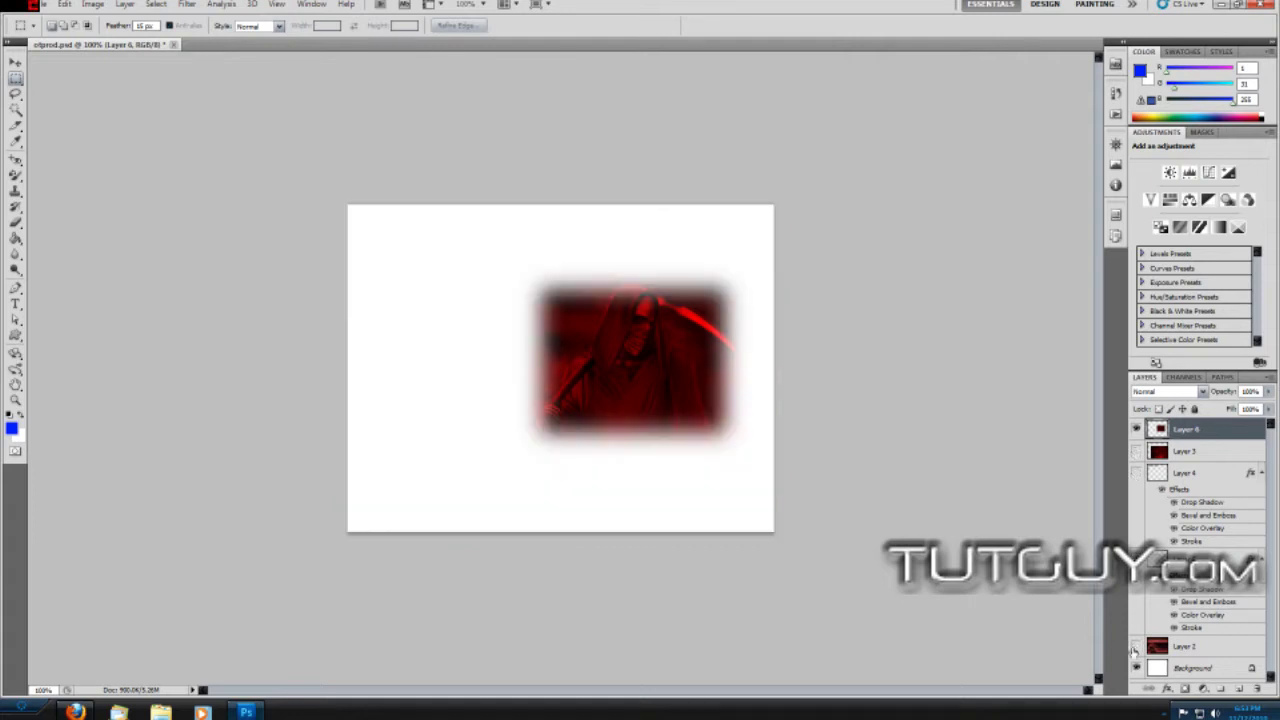
Step: Choose the Elliptical Marquee tool and revert the document to its Free Transform history state
{"action": "left_click_drag", "start_coordinate": [15, 77], "coordinate": [36, 88]}
{"action": "left_click", "coordinate": [1116, 115]}
{"action": "left_click", "coordinate": [1116, 115]}
{"action": "left_click", "coordinate": [1116, 94]}
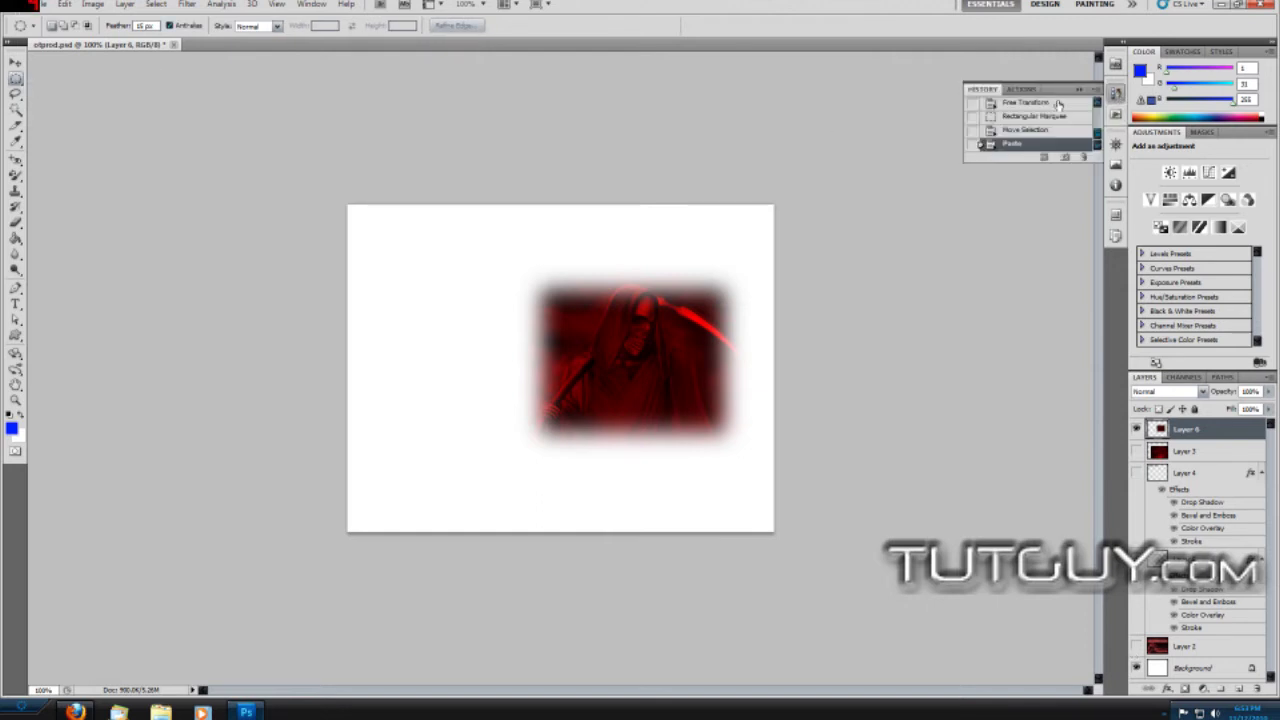
{"action": "left_click", "coordinate": [1058, 104]}
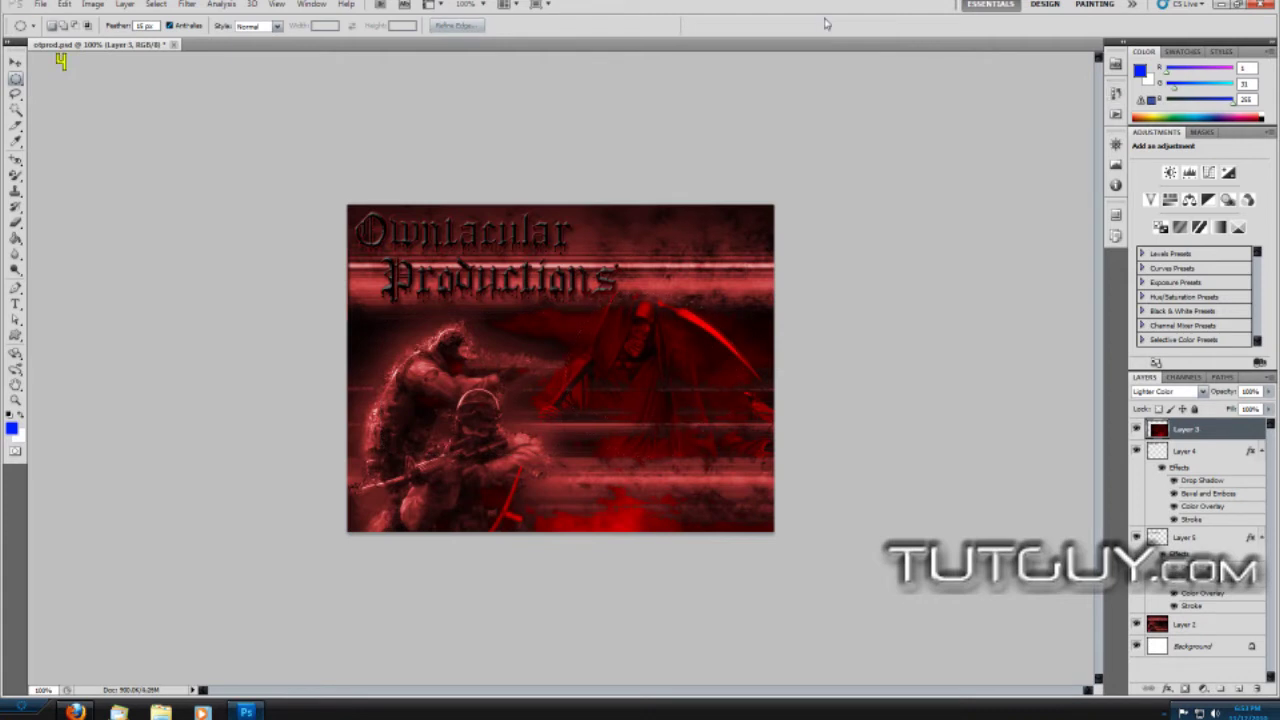
Step: Trace the standing soldier and his rifle freehand with the Lasso tool, then clear the selection
{"action": "left_click_drag", "start_coordinate": [15, 93], "coordinate": [60, 96]}
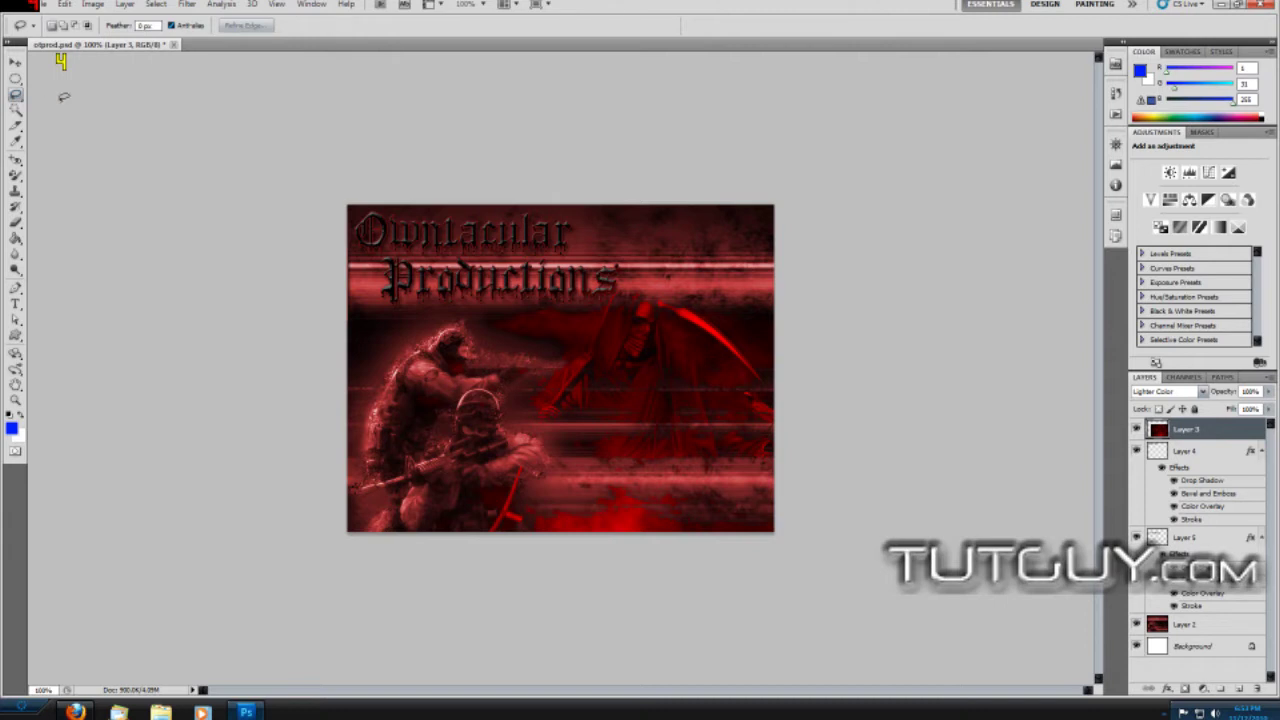
{"action": "mouse_move", "coordinate": [488, 340]}
{"action": "left_mouse_down"}
{"action": "mouse_move", "coordinate": [410, 334]}
{"action": "mouse_move", "coordinate": [381, 364]}
{"action": "mouse_move", "coordinate": [362, 460]}
{"action": "mouse_move", "coordinate": [380, 496]}
{"action": "mouse_move", "coordinate": [434, 432]}
{"action": "left_mouse_up"}
{"action": "left_click_drag", "start_coordinate": [492, 398], "coordinate": [566, 372]}
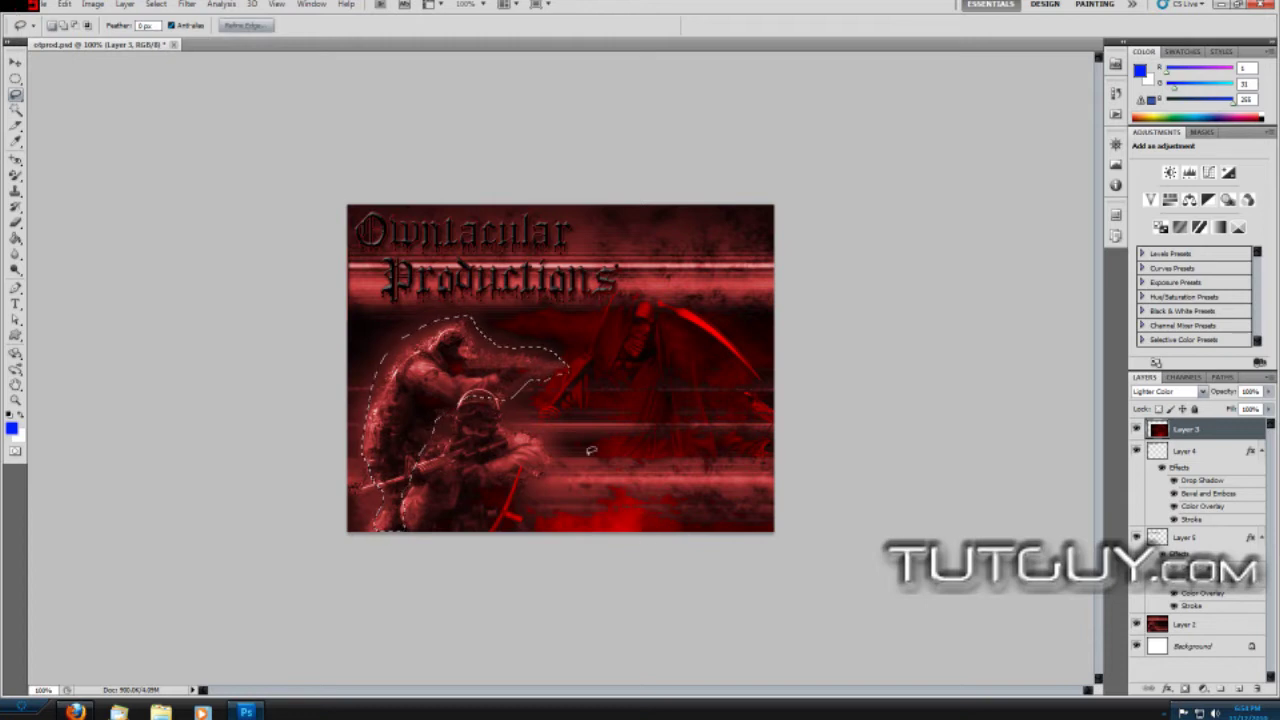
{"action": "key", "text": "ctrl+d"}
Step: Outline the standing soldier and his rifle with straight segments using the Polygonal Lasso tool
{"action": "left_click", "coordinate": [16, 94]}
{"action": "left_click", "coordinate": [54, 107]}
{"action": "left_click", "coordinate": [487, 345]}
{"action": "left_click", "coordinate": [452, 316]}
{"action": "left_click", "coordinate": [370, 366]}
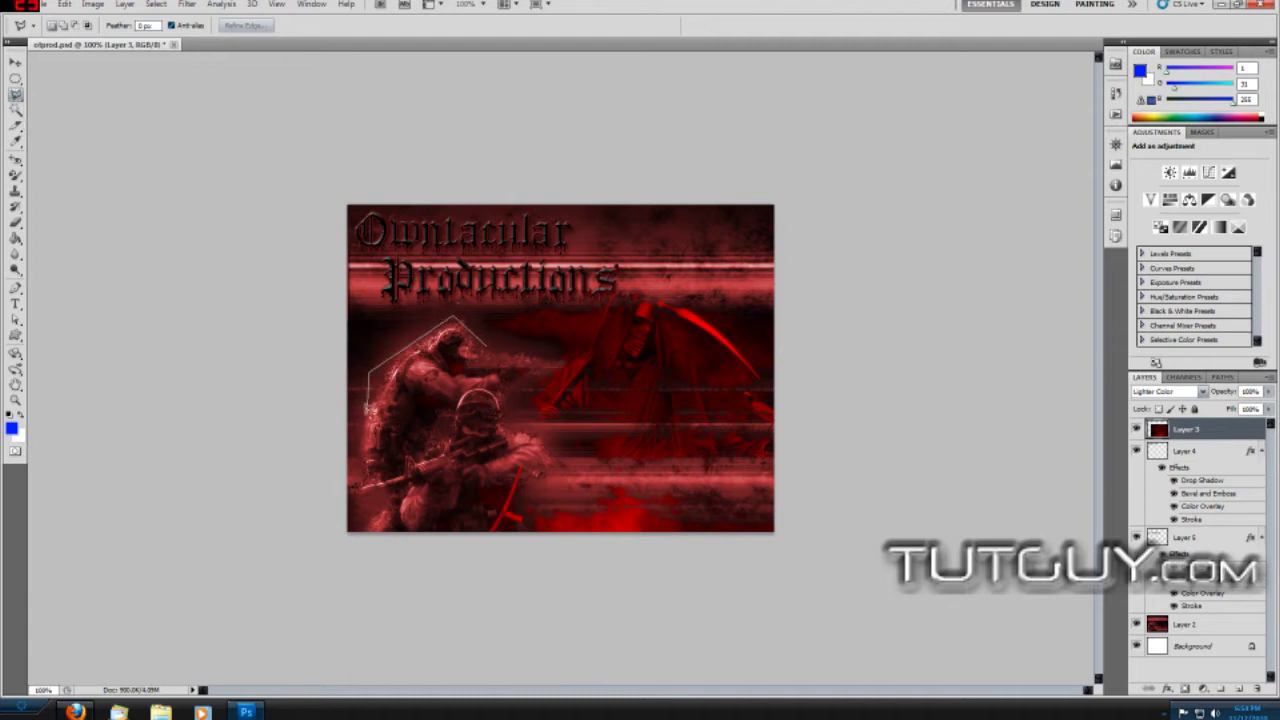
{"action": "left_click", "coordinate": [360, 445]}
{"action": "left_click", "coordinate": [374, 514]}
{"action": "left_click", "coordinate": [391, 530]}
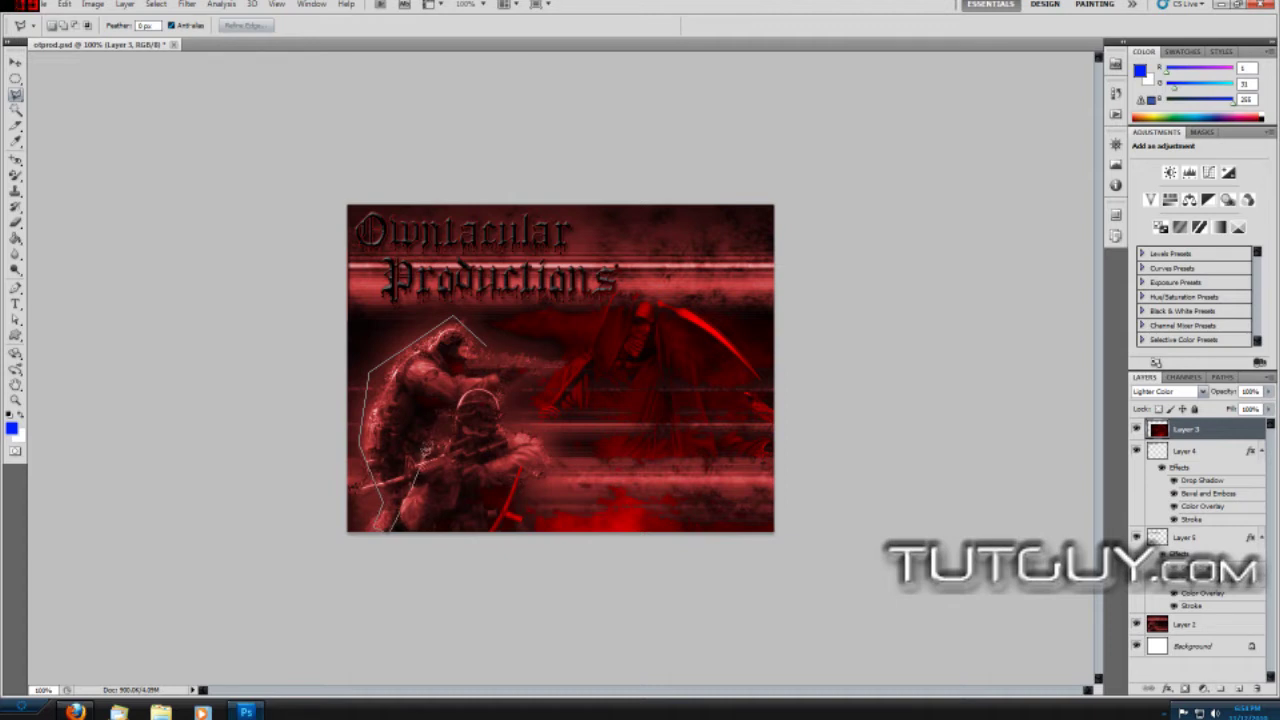
{"action": "left_click", "coordinate": [435, 420]}
{"action": "double_click", "coordinate": [500, 390]}
Step: Clear the soldier selection and trace the reaper's hood with the Magnetic Lasso tool to select it
{"action": "right_click", "coordinate": [15, 94]}
{"action": "left_click", "coordinate": [45, 119]}
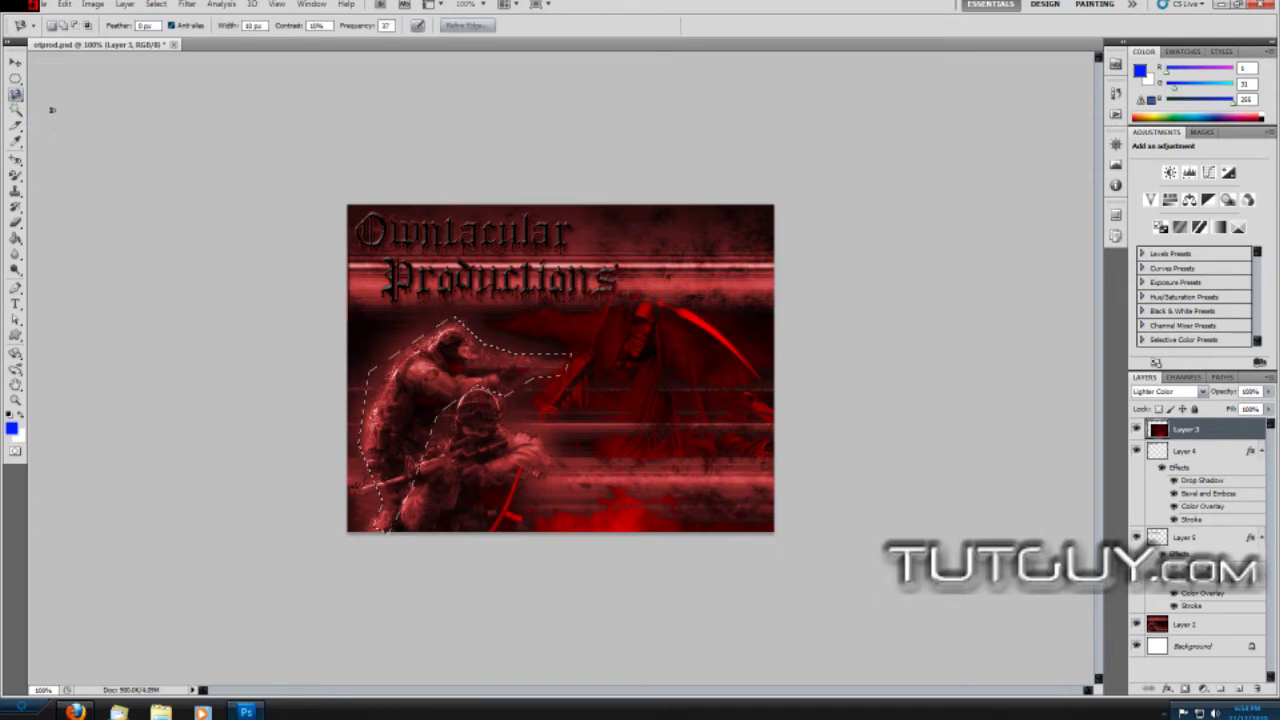
{"action": "key", "text": "ctrl+d"}
{"action": "key", "text": "ctrl+z"}
{"action": "key", "text": "ctrl+d"}
{"action": "left_click_drag", "start_coordinate": [517, 352], "coordinate": [723, 348]}
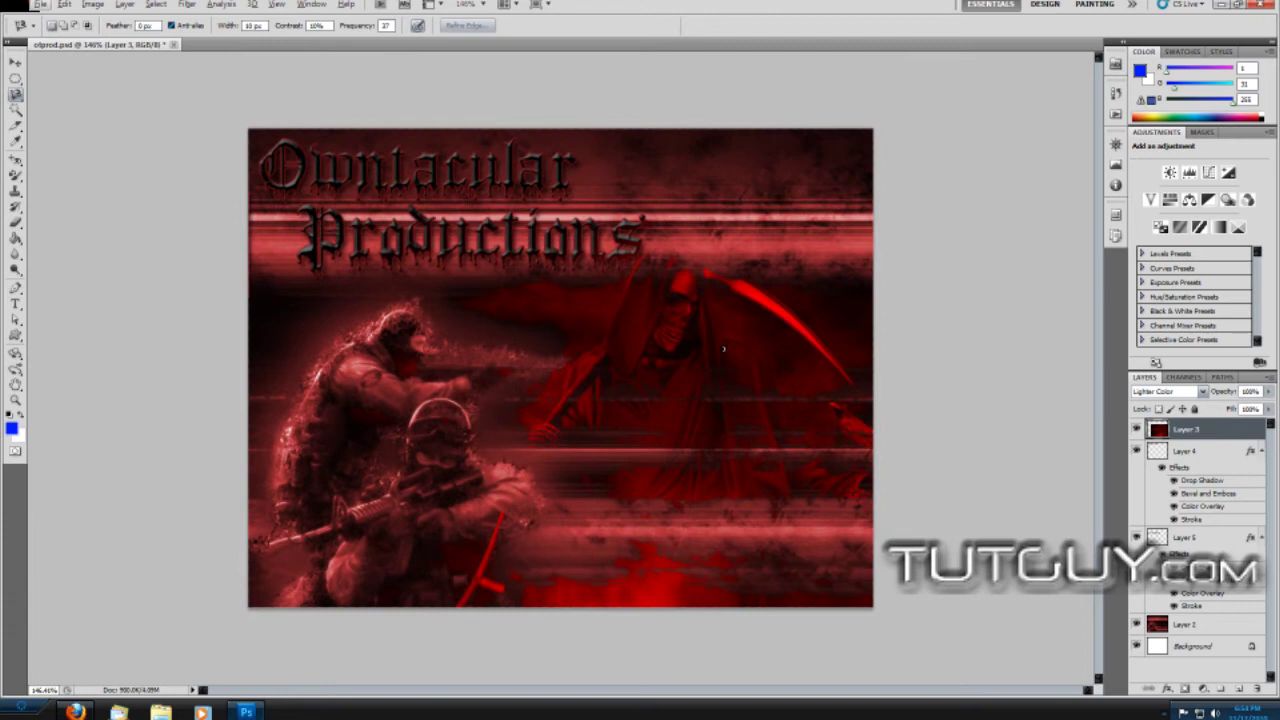
{"action": "left_click", "coordinate": [631, 272]}
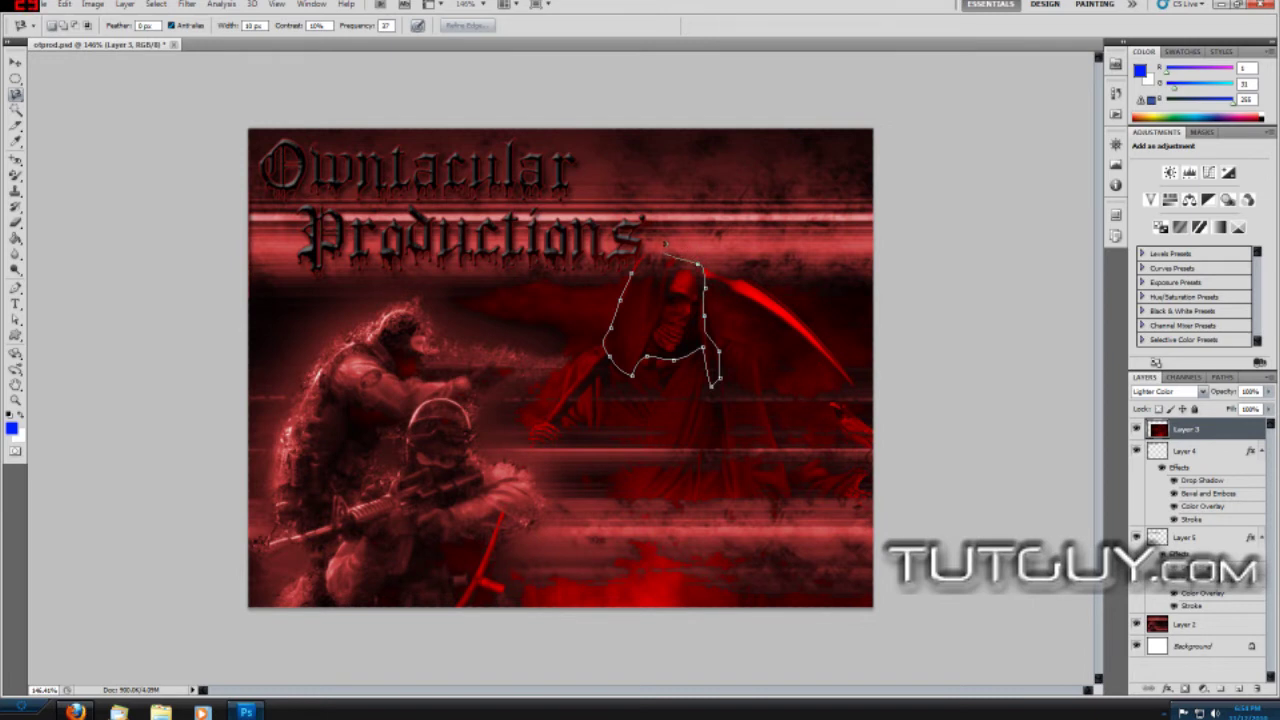
{"action": "left_click", "coordinate": [636, 370]}
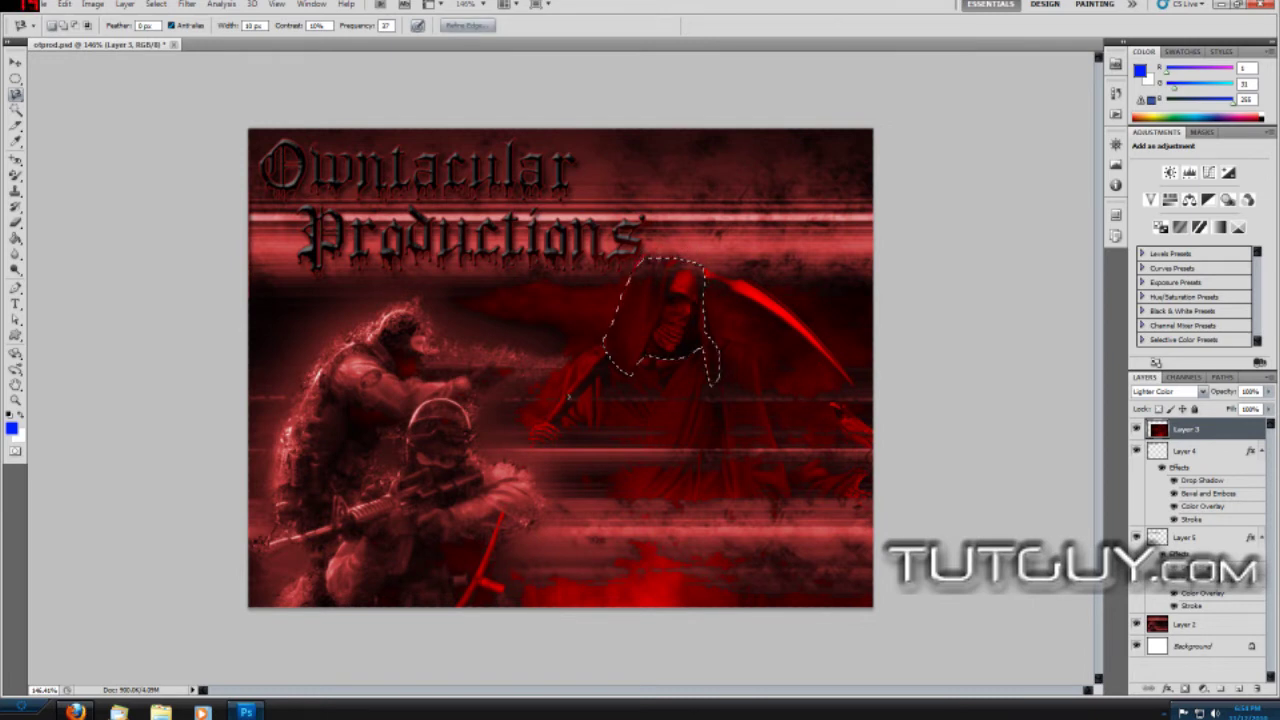
Step: Copy the hood selection to a new layer and, with the full reaper layer hidden, move the copy slightly down
{"action": "key", "text": "ctrl+j"}
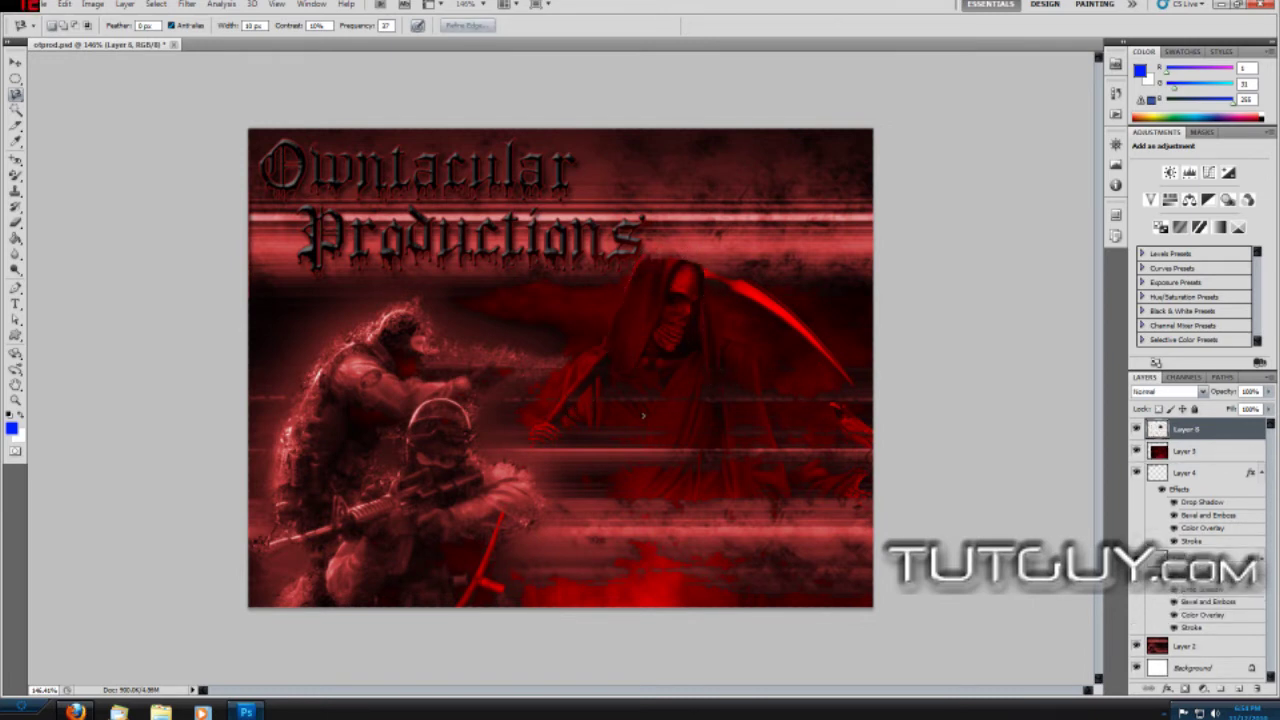
{"action": "left_click", "coordinate": [1136, 451]}
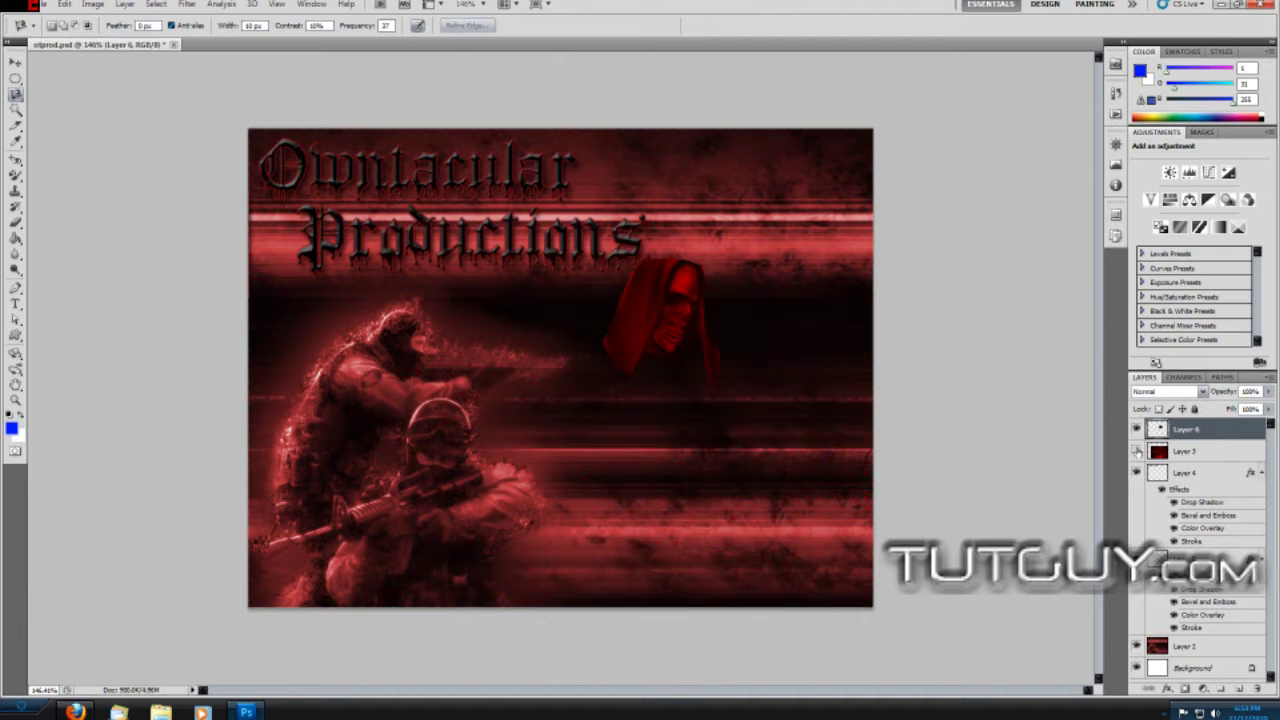
{"action": "left_click", "coordinate": [15, 62]}
{"action": "left_click_drag", "start_coordinate": [623, 312], "coordinate": [626, 360]}
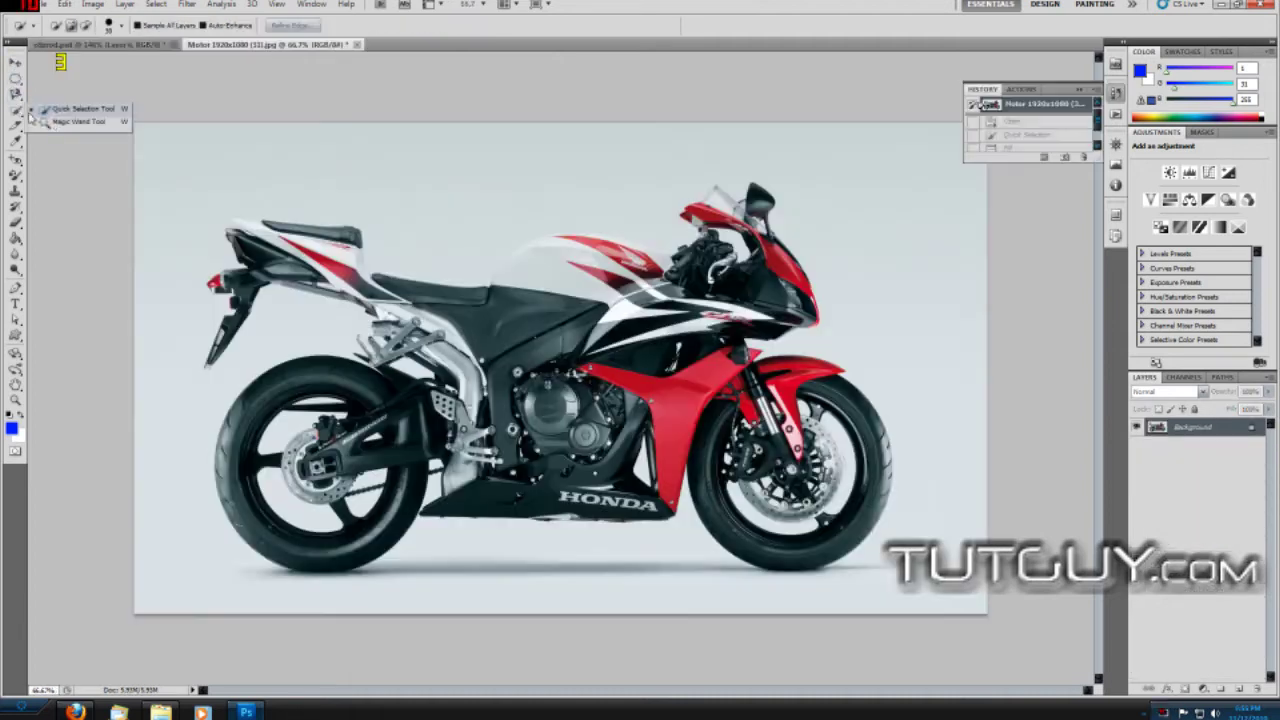
Step: Select the pale background around the motorcycle with the Magic Wand tool, then clear the selection
{"action": "right_click", "coordinate": [15, 108]}
{"action": "left_click", "coordinate": [52, 118]}
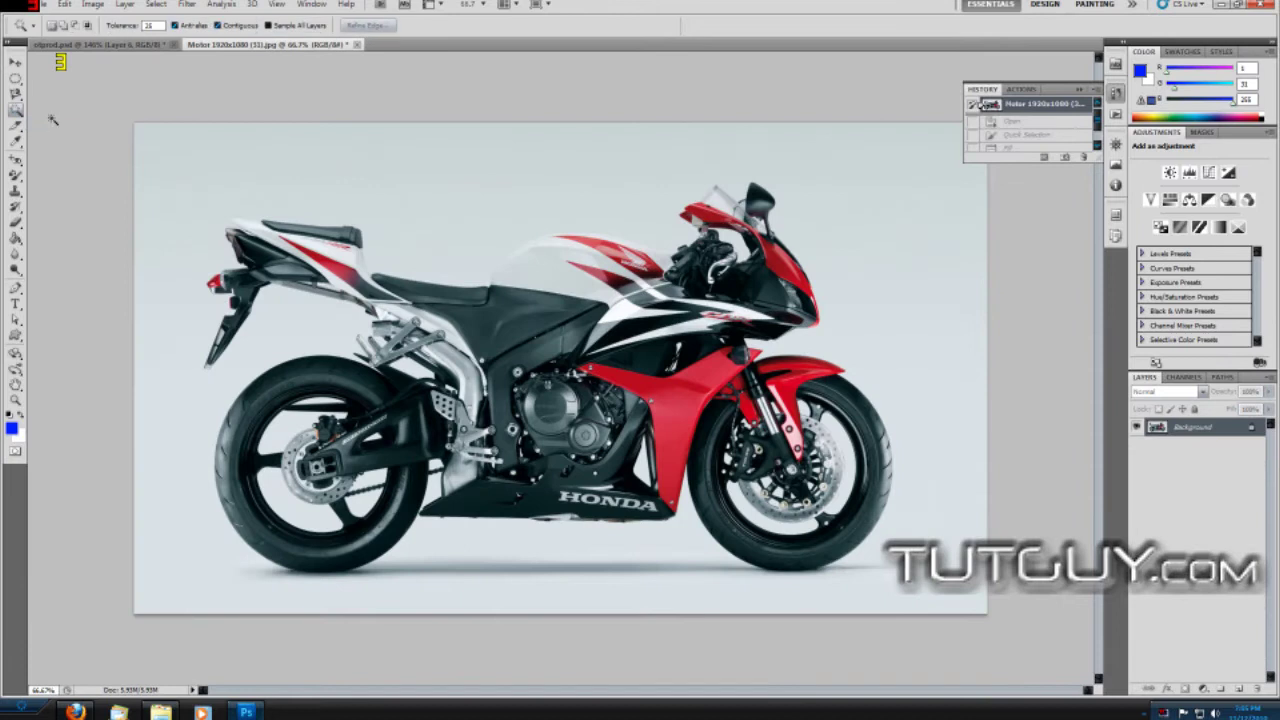
{"action": "left_click", "coordinate": [172, 190]}
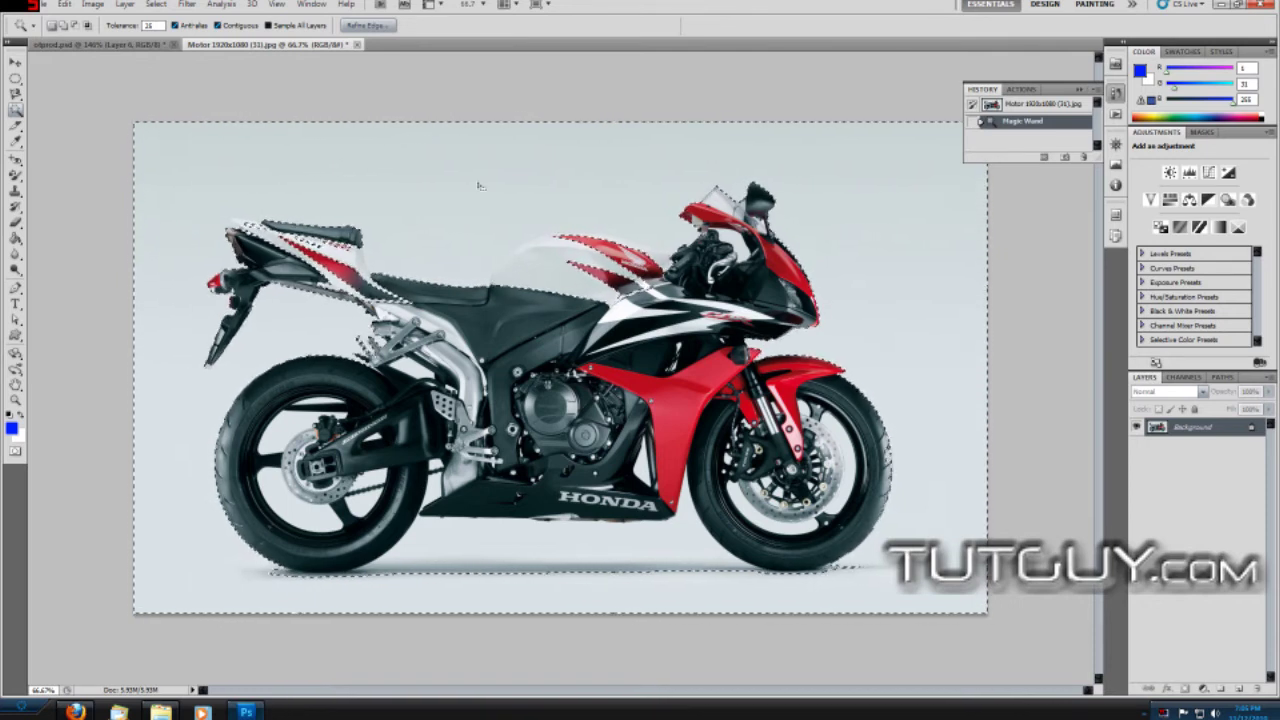
{"action": "key", "text": "ctrl+d"}
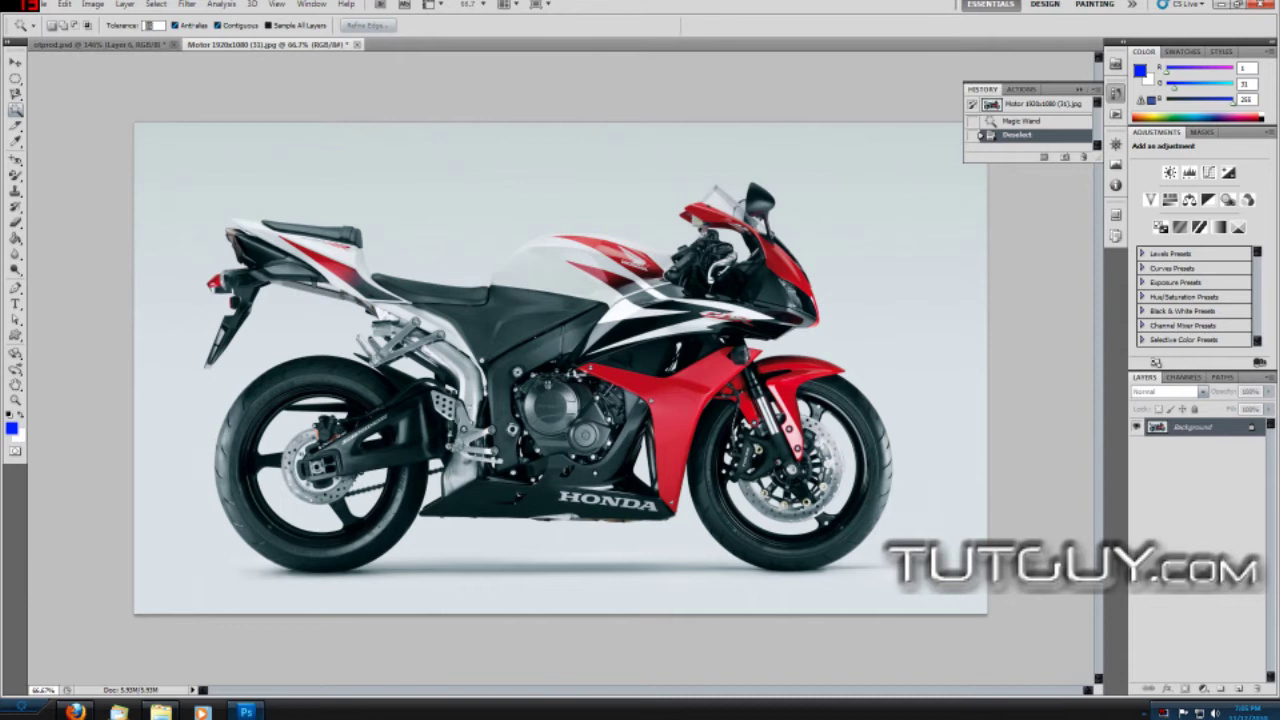
Step: Set the Magic Wand tolerance to 10, select the background above the motorcycle, then deselect it
{"action": "type", "text": "10"}
{"action": "left_click", "coordinate": [177, 194]}
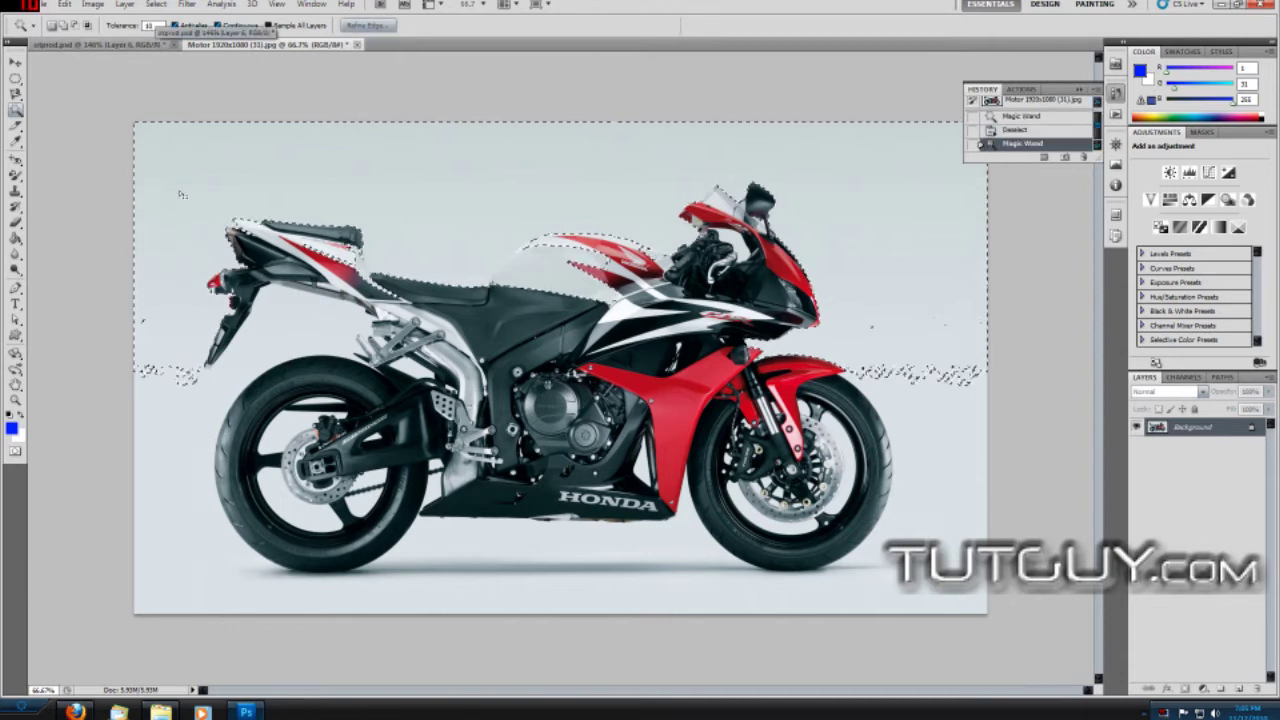
{"action": "key", "text": "ctrl+d"}
Step: Select the lower background with the Magic Wand, then set the tolerance to 5 and add the upper background and gaps around the motorcycle
{"action": "left_click", "coordinate": [930, 379]}
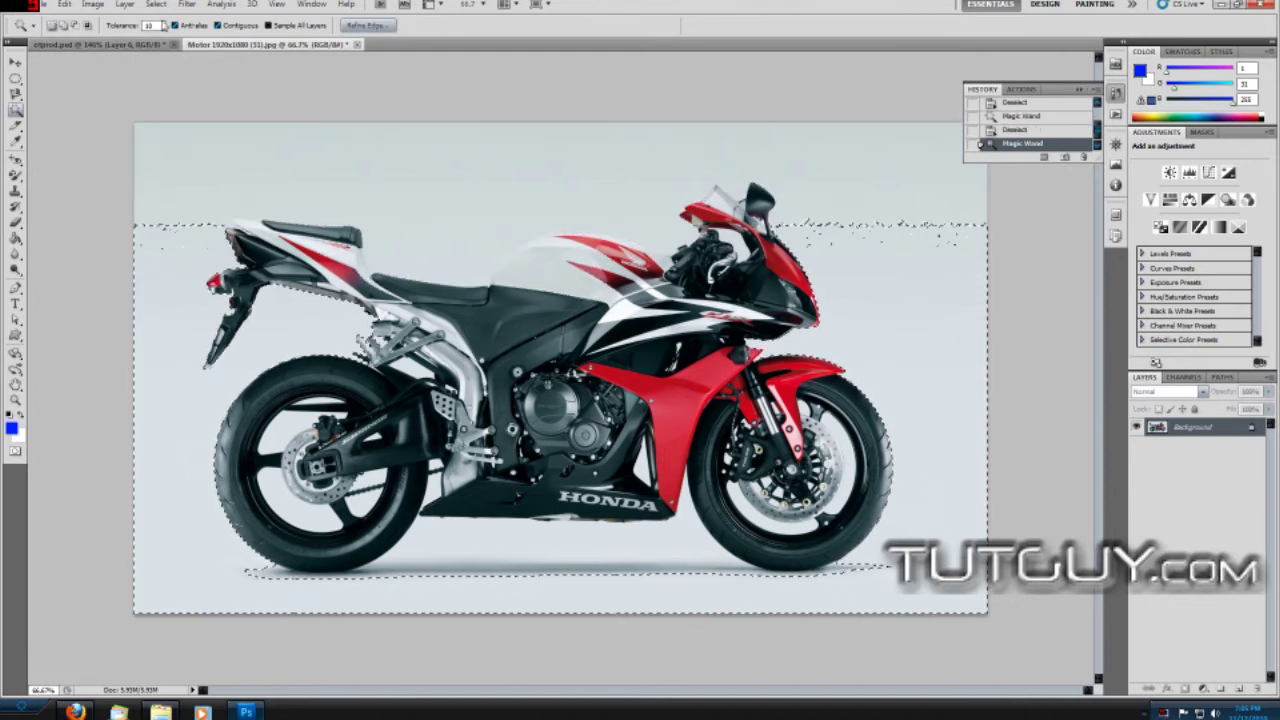
{"action": "left_click_drag", "start_coordinate": [152, 27], "coordinate": [112, 31]}
{"action": "type", "text": "1"}
{"action": "left_click", "coordinate": [348, 167]}
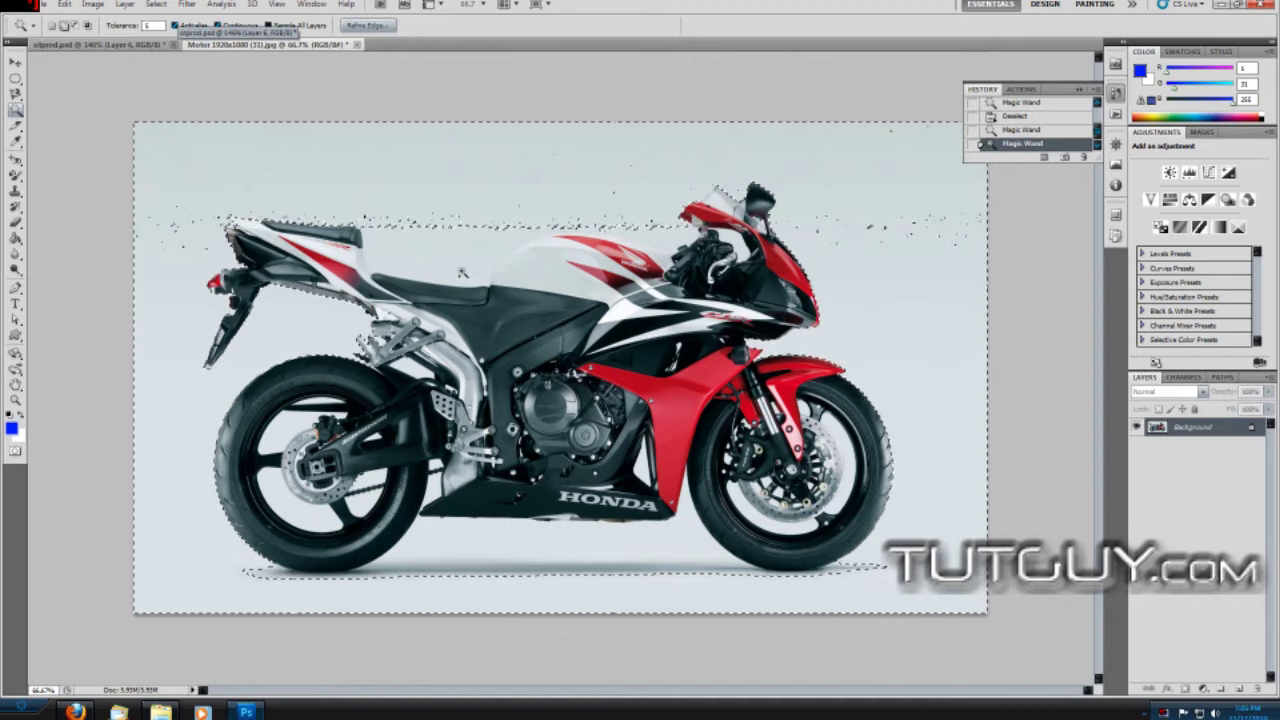
{"action": "left_click", "coordinate": [493, 582], "text": "shift"}
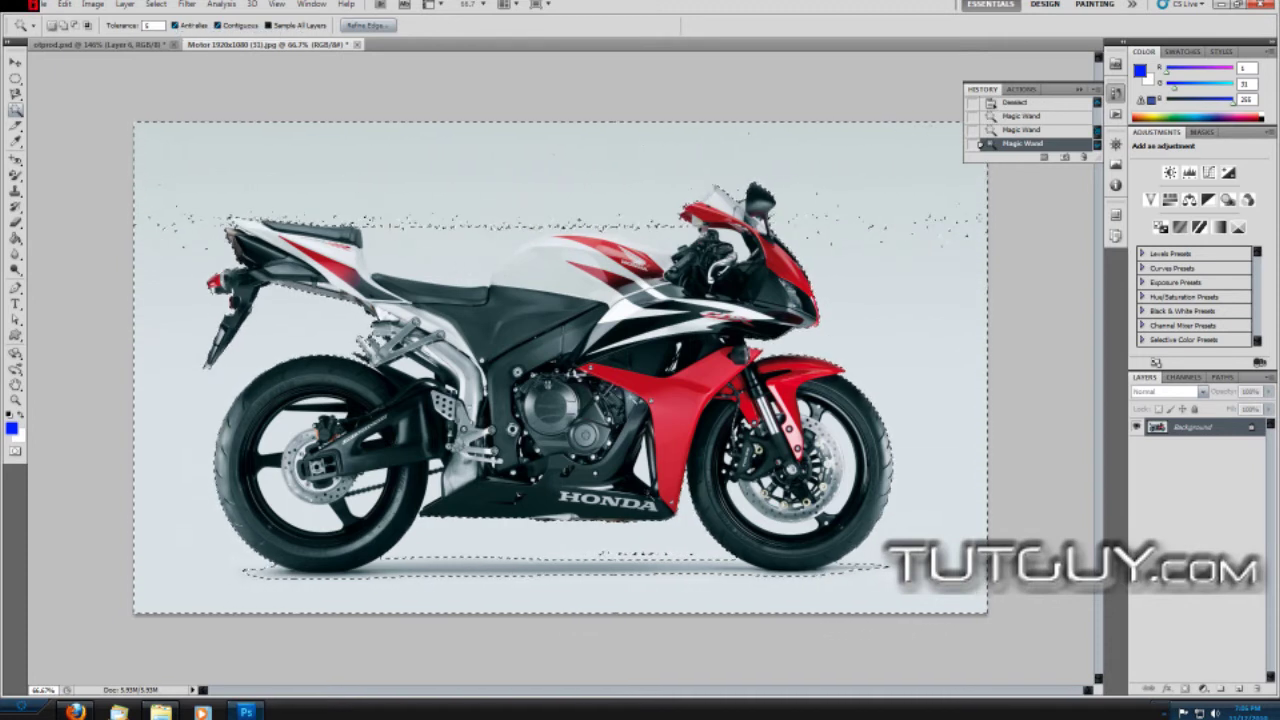
{"action": "left_click", "coordinate": [642, 468], "text": "shift"}
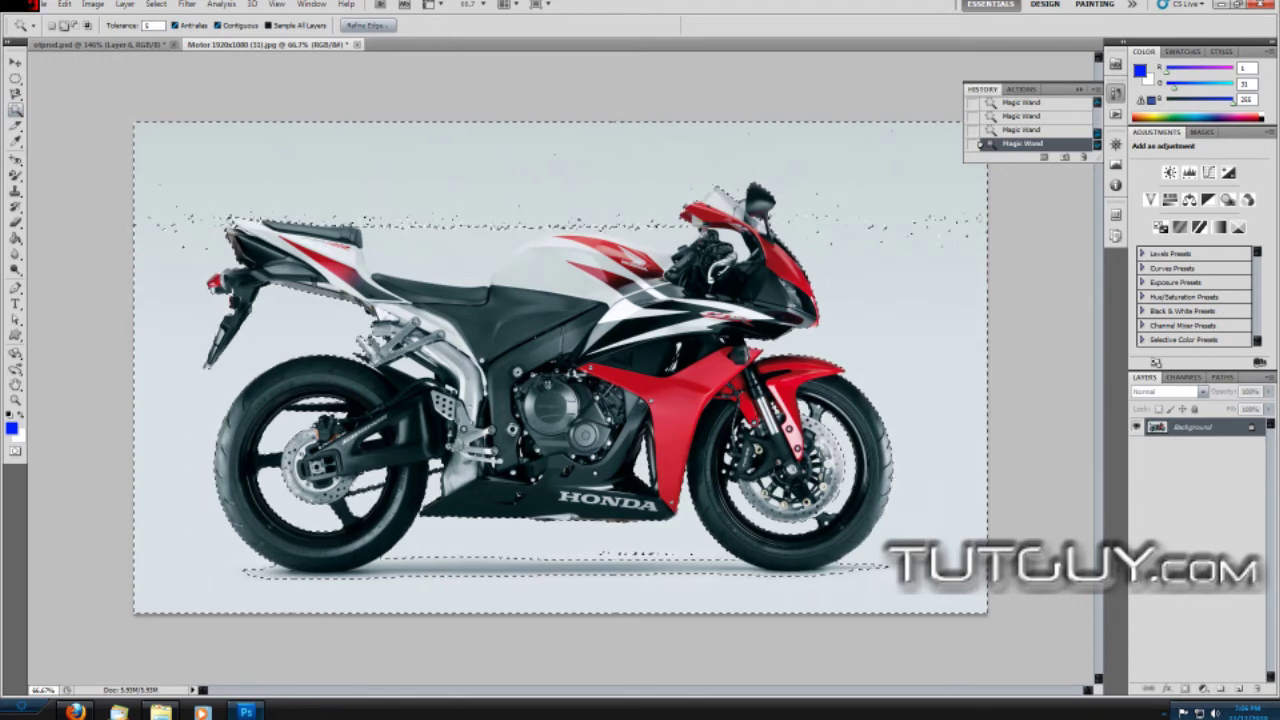
Step: Add the background area above the seat and white fuel tank to the selection with the Magnetic Lasso in add-to-selection mode
{"action": "scroll", "coordinate": [567, 243], "scroll_direction": "up", "scroll_amount": 5}
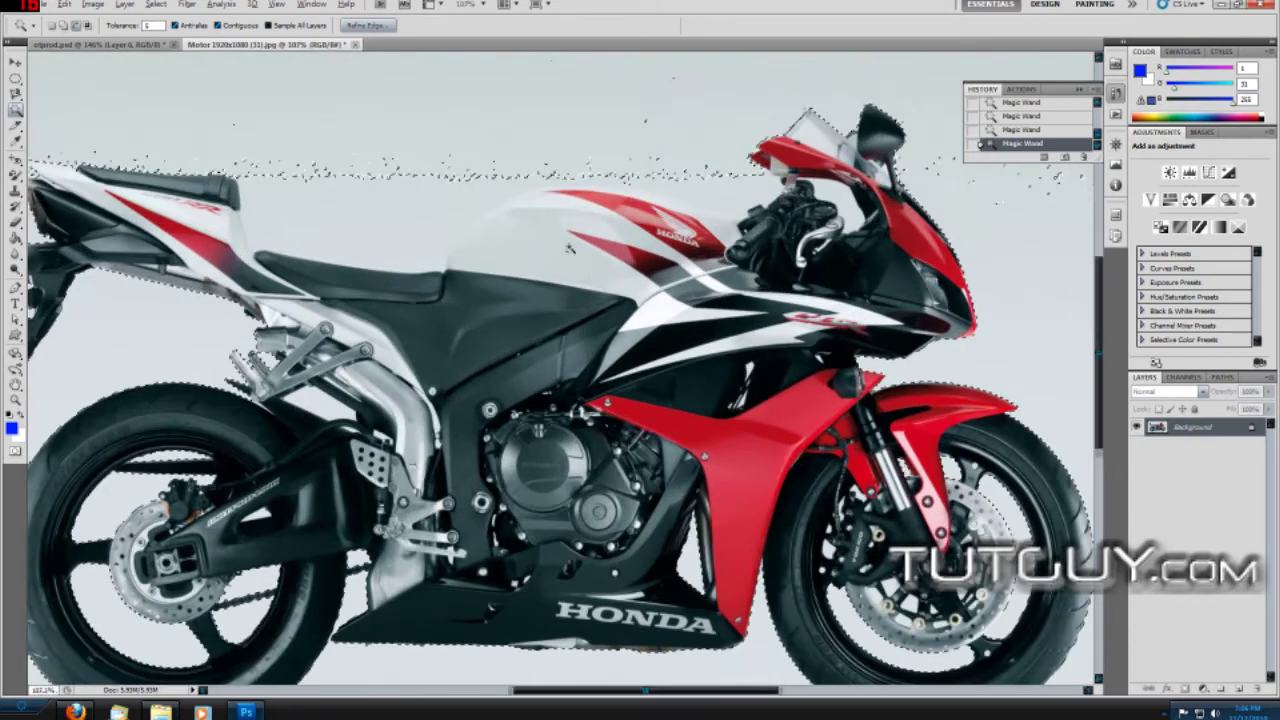
{"action": "scroll", "coordinate": [567, 243], "scroll_direction": "up", "scroll_amount": 2}
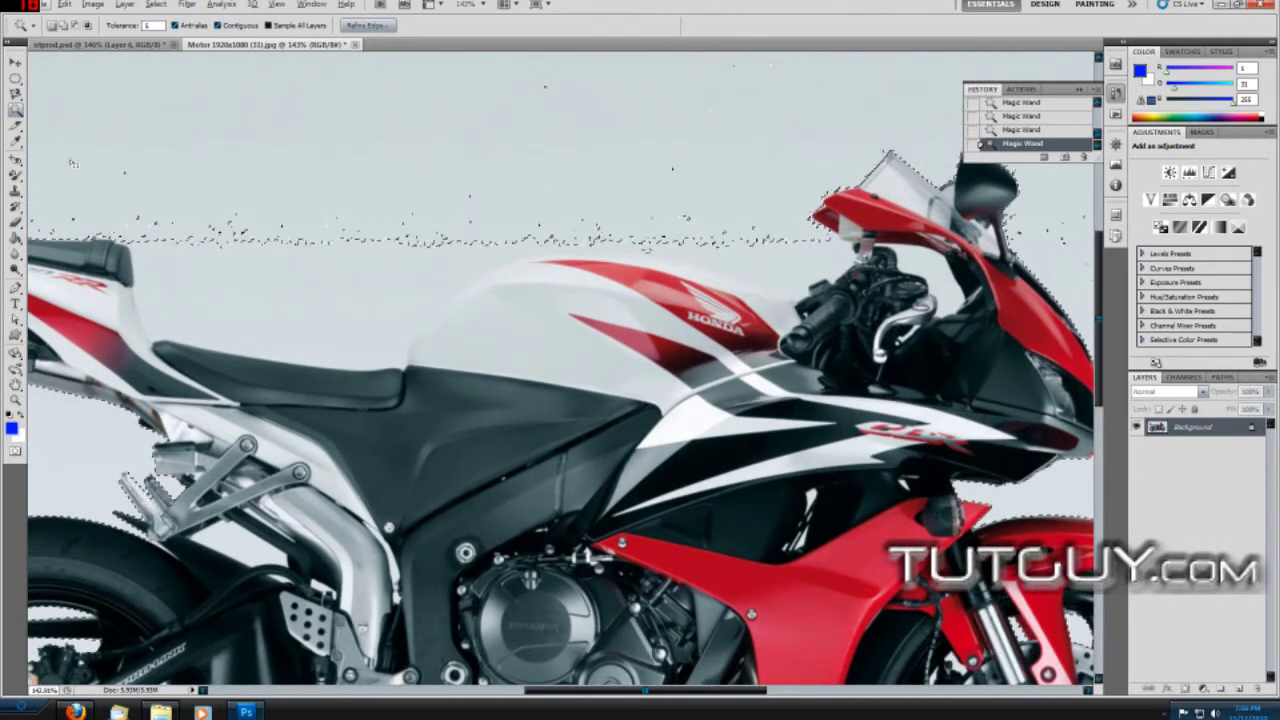
{"action": "left_click", "coordinate": [15, 93]}
{"action": "left_click", "coordinate": [70, 122]}
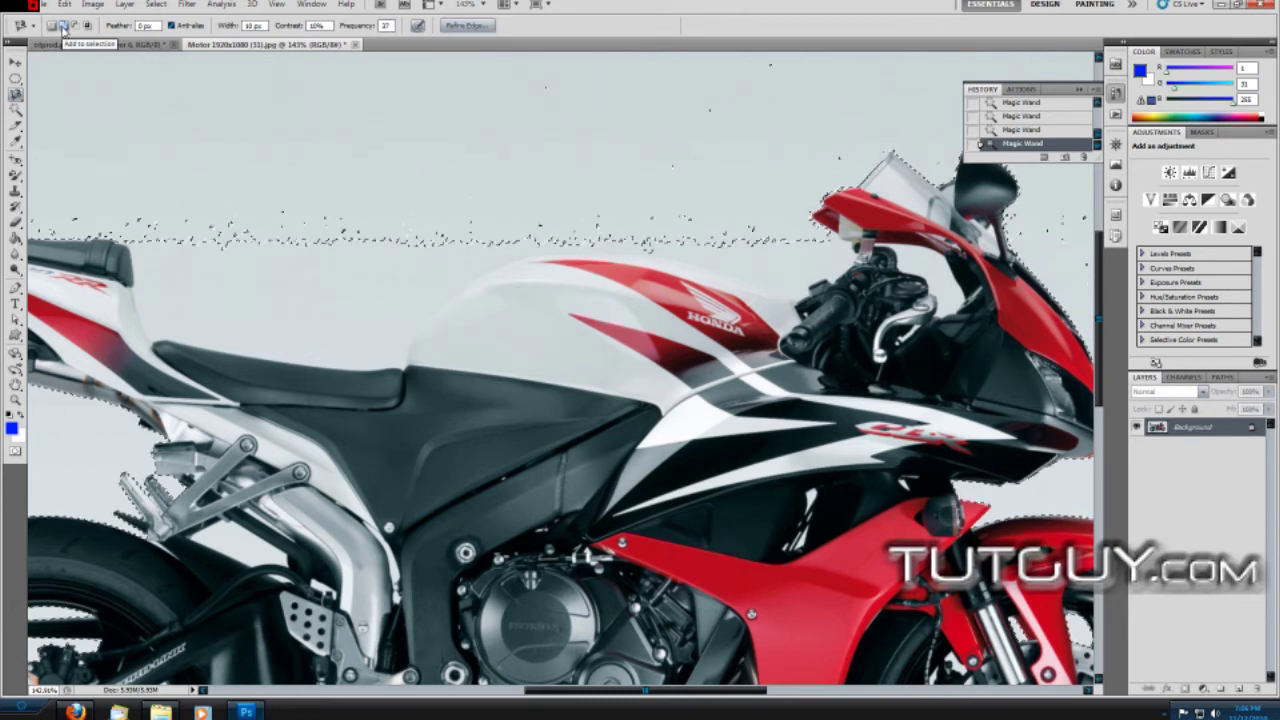
{"action": "left_click_drag", "start_coordinate": [806, 296], "coordinate": [744, 271]}
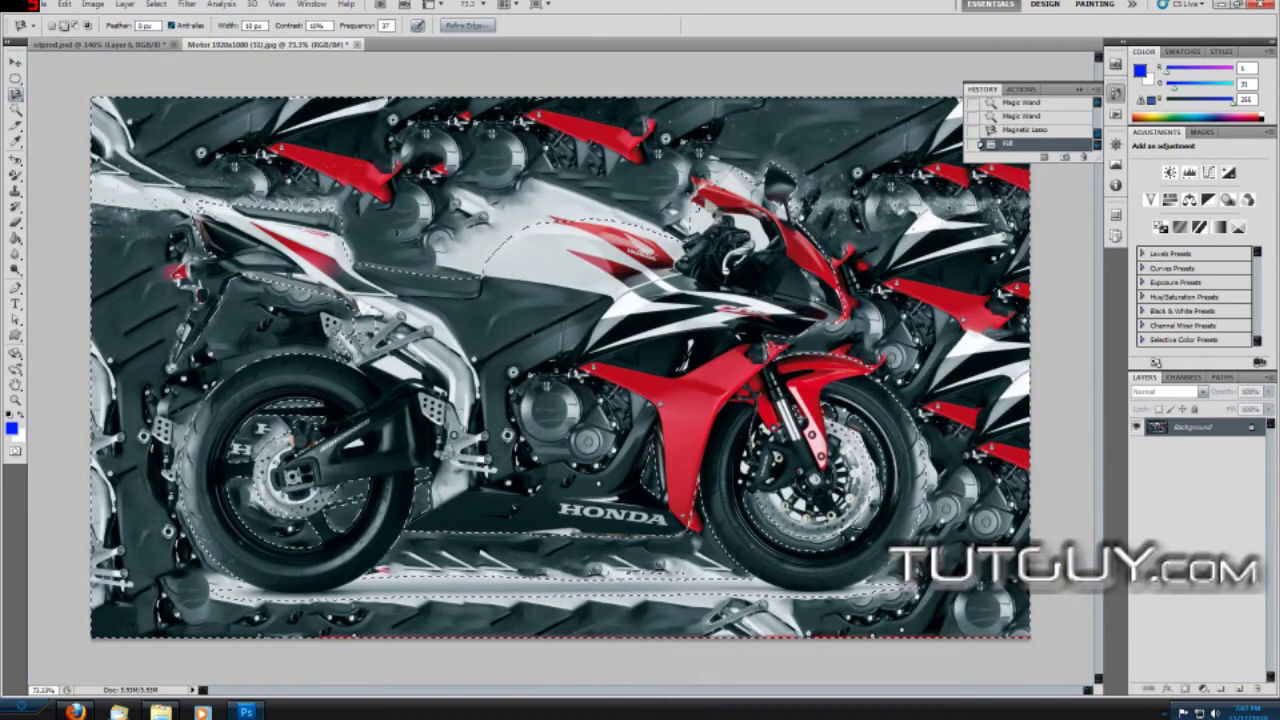
Step: Clear the selection around the motorcycle and try out the Crop, Slice and Slice Select tools
{"action": "key", "text": "ctrl+d"}
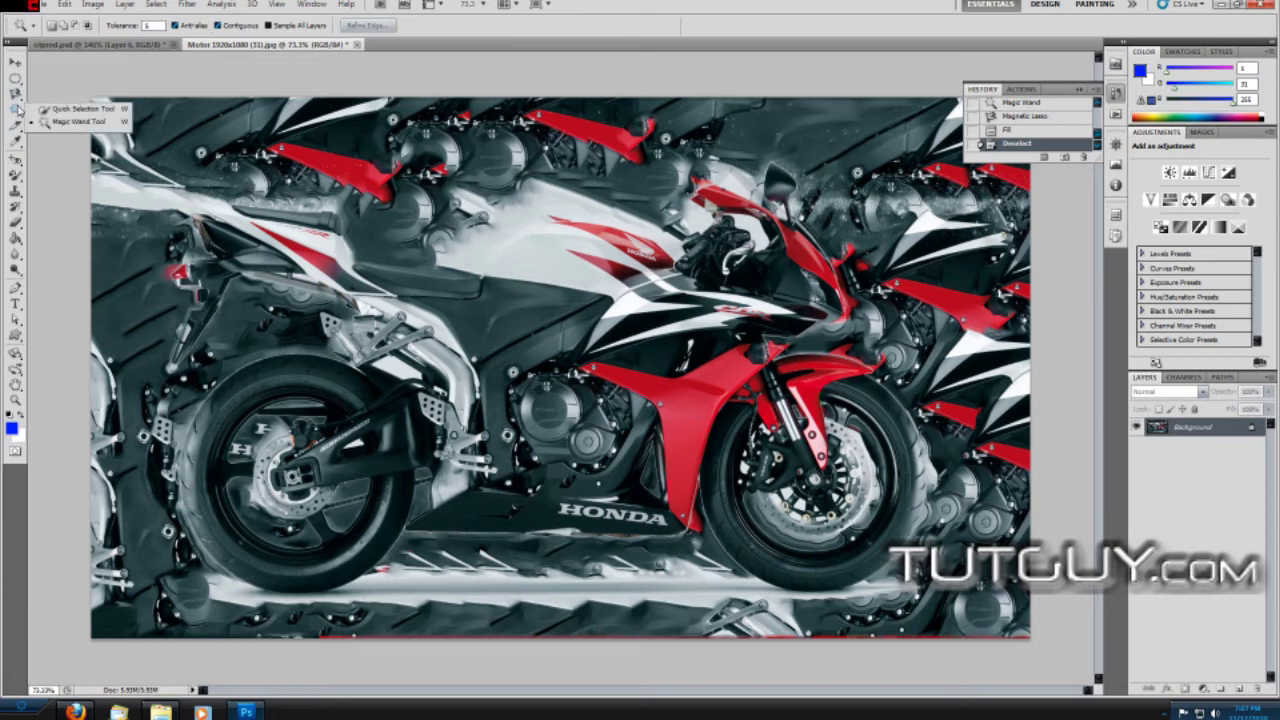
{"action": "left_click", "coordinate": [15, 125]}
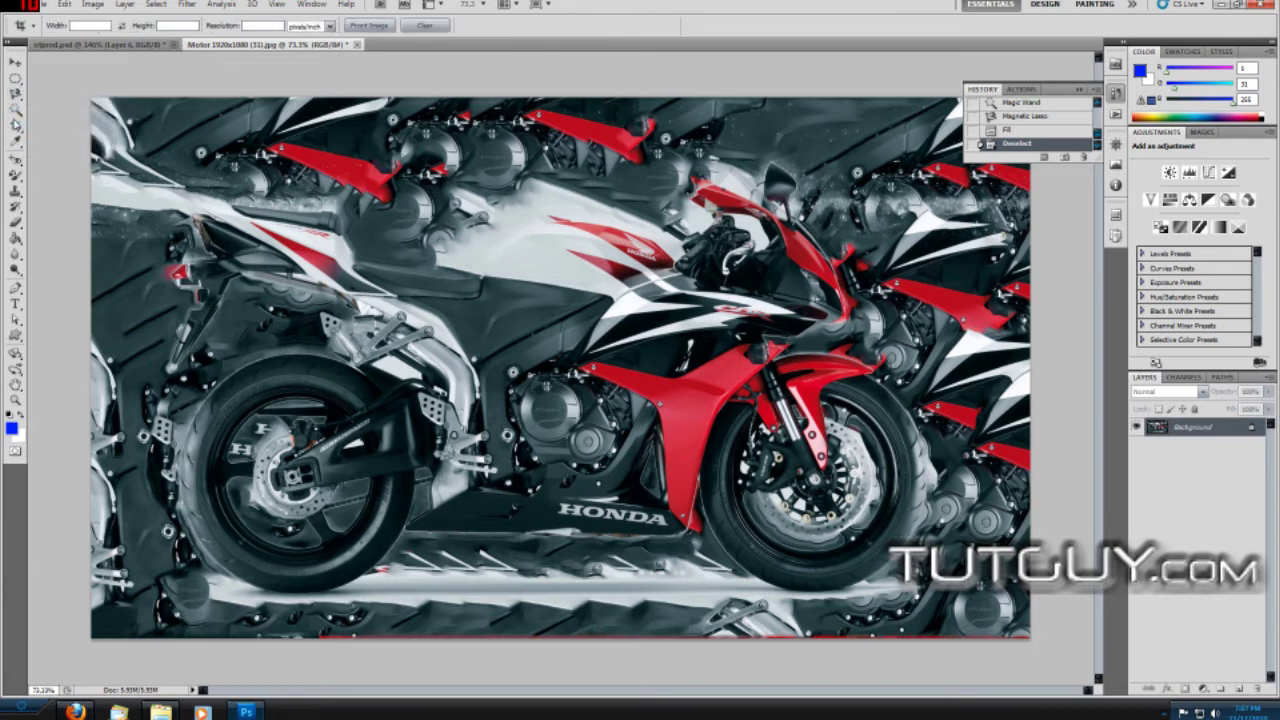
{"action": "right_click", "coordinate": [15, 125]}
{"action": "left_click", "coordinate": [71, 150]}
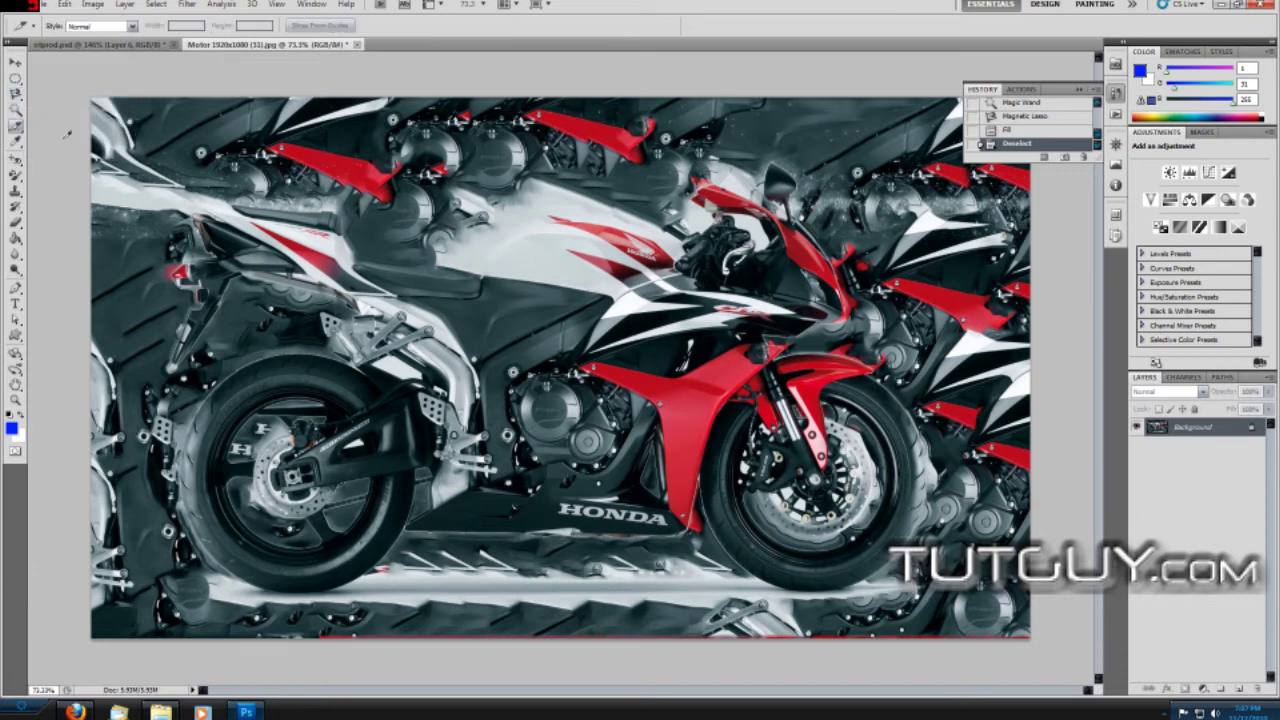
{"action": "right_click", "coordinate": [15, 127]}
{"action": "left_click", "coordinate": [15, 140]}
{"action": "right_click", "coordinate": [15, 128]}
{"action": "left_click", "coordinate": [66, 137]}
{"action": "right_click", "coordinate": [15, 128]}
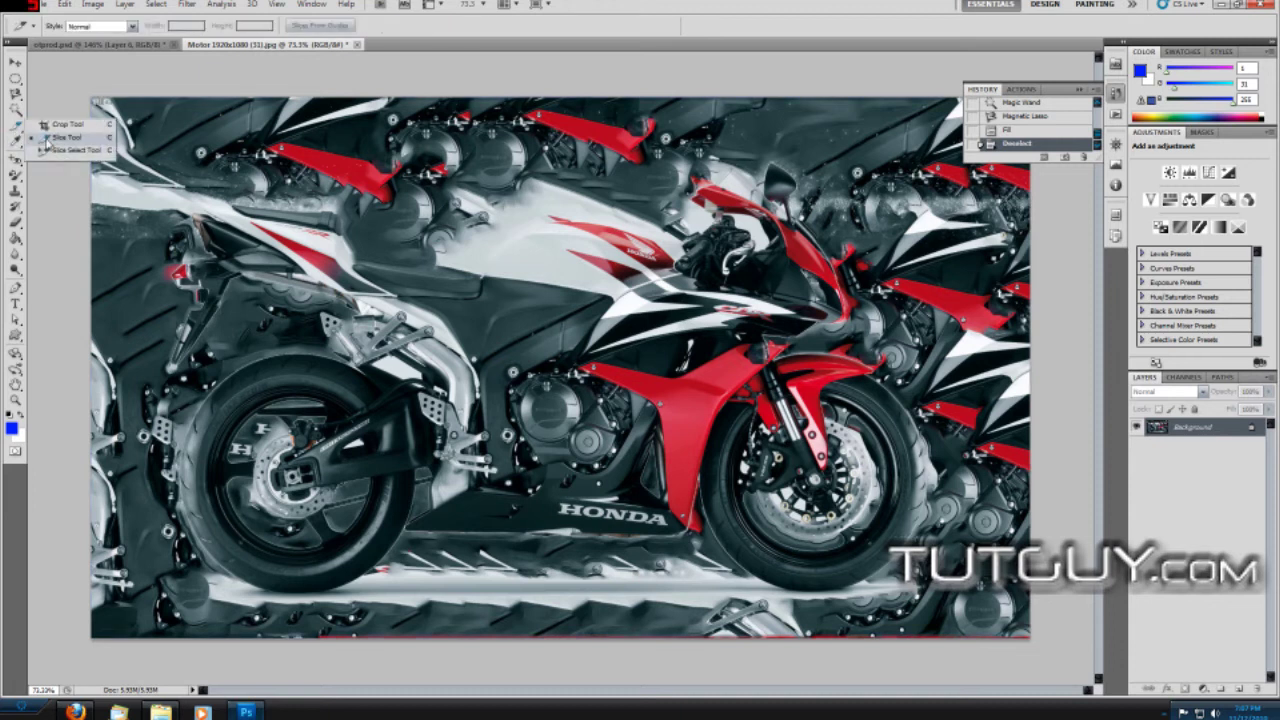
Step: Crop the motorcycle photo to the area around the engine and lower fairing, and activate the Eyedropper tool
{"action": "left_click", "coordinate": [70, 125]}
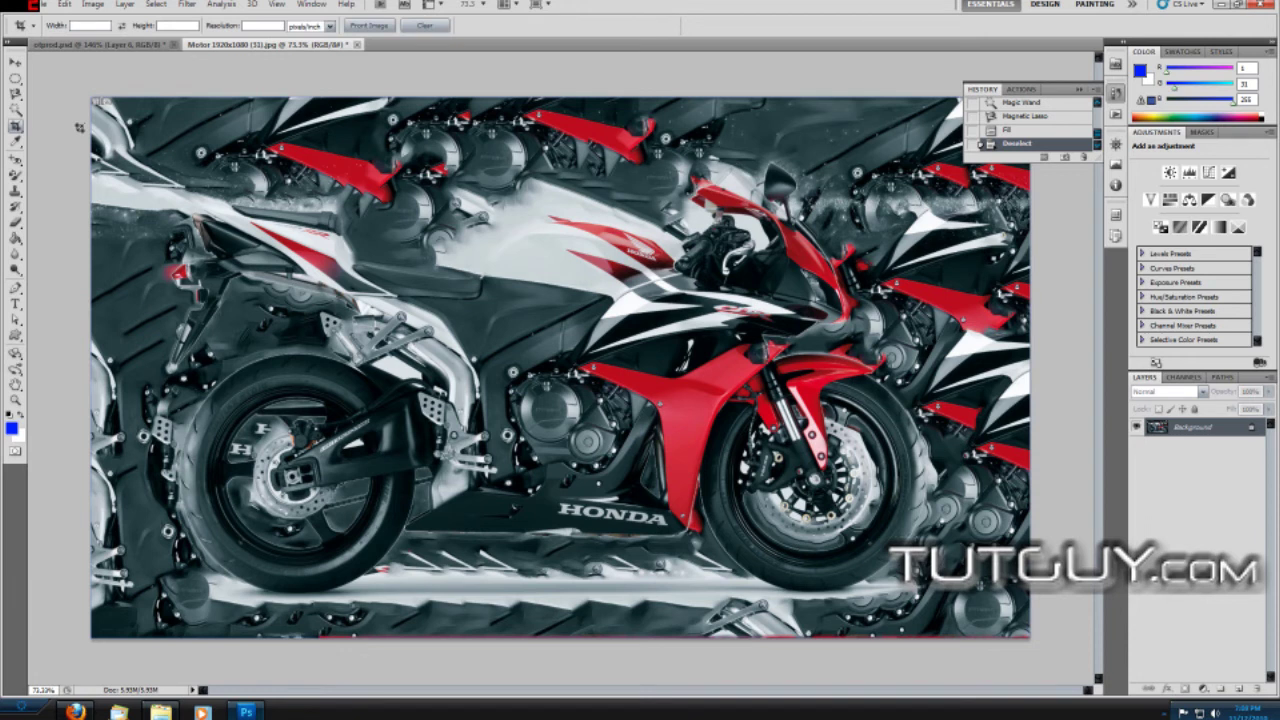
{"action": "left_click_drag", "start_coordinate": [506, 351], "coordinate": [669, 503]}
{"action": "double_click", "coordinate": [557, 428]}
{"action": "left_click_drag", "start_coordinate": [557, 430], "coordinate": [577, 397]}
{"action": "left_click", "coordinate": [15, 141]}
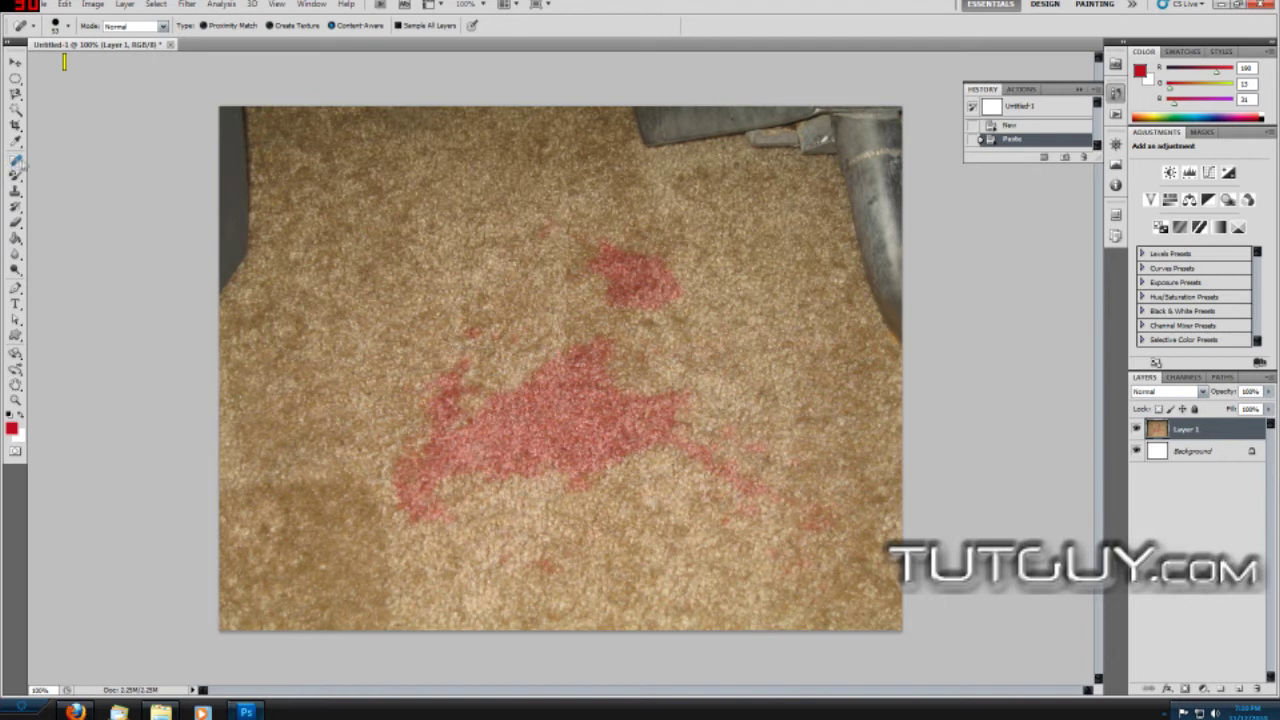
Step: Try removing the red carpet stains with the Content-Aware Spot Healing Brush, and revert the photo to its pasted state
{"action": "left_click", "coordinate": [17, 162]}
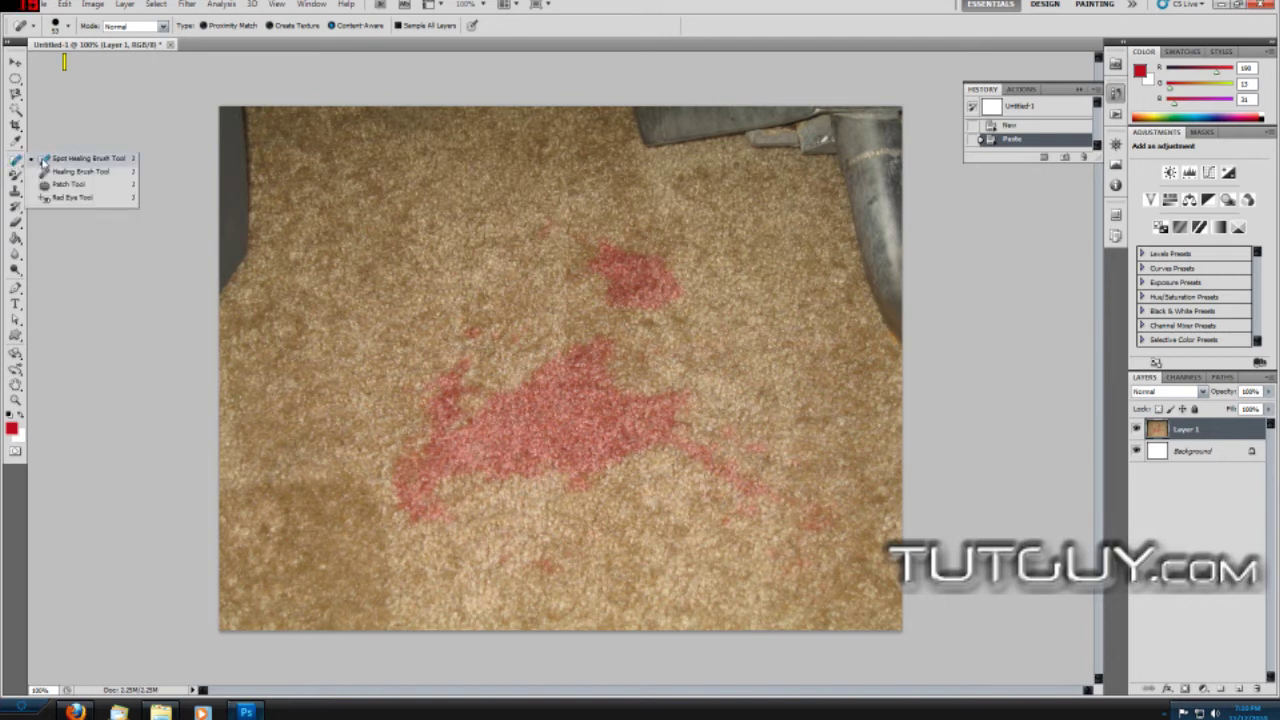
{"action": "left_click", "coordinate": [43, 162]}
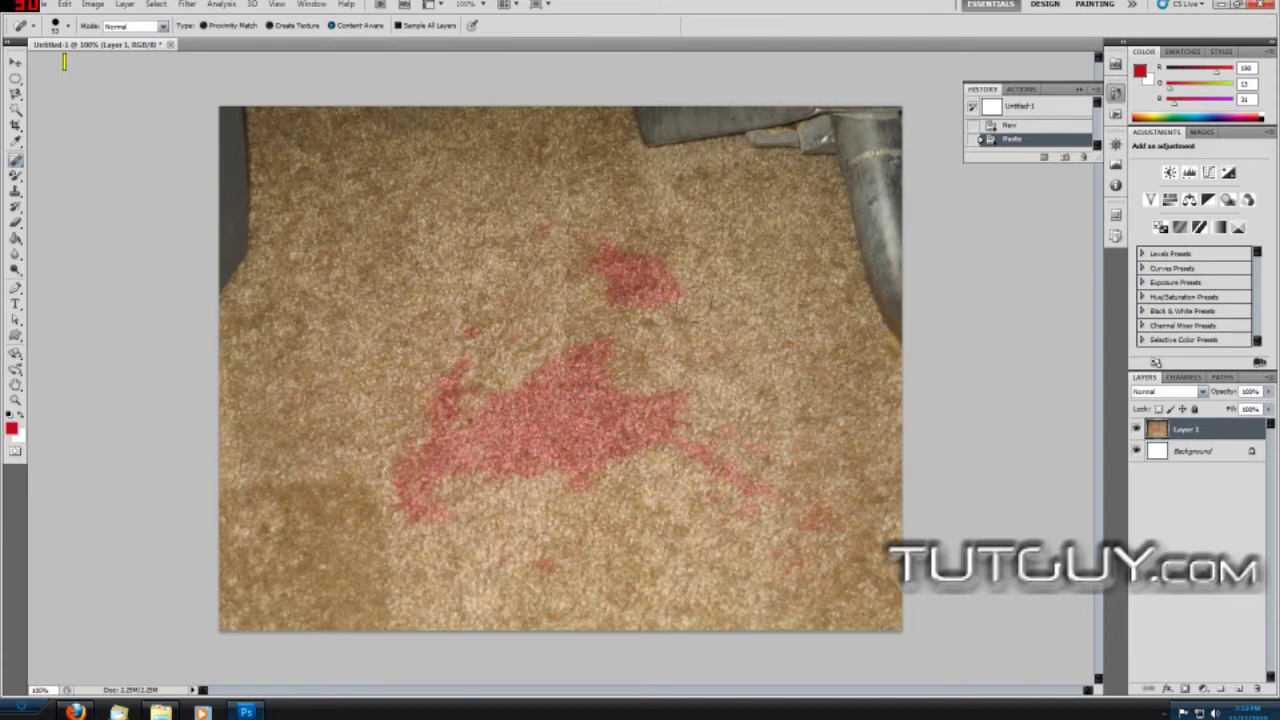
{"action": "mouse_move", "coordinate": [668, 288]}
{"action": "left_mouse_down"}
{"action": "mouse_move", "coordinate": [628, 258]}
{"action": "mouse_move", "coordinate": [598, 258]}
{"action": "mouse_move", "coordinate": [661, 298]}
{"action": "mouse_move", "coordinate": [635, 305]}
{"action": "mouse_move", "coordinate": [620, 290]}
{"action": "left_mouse_up"}
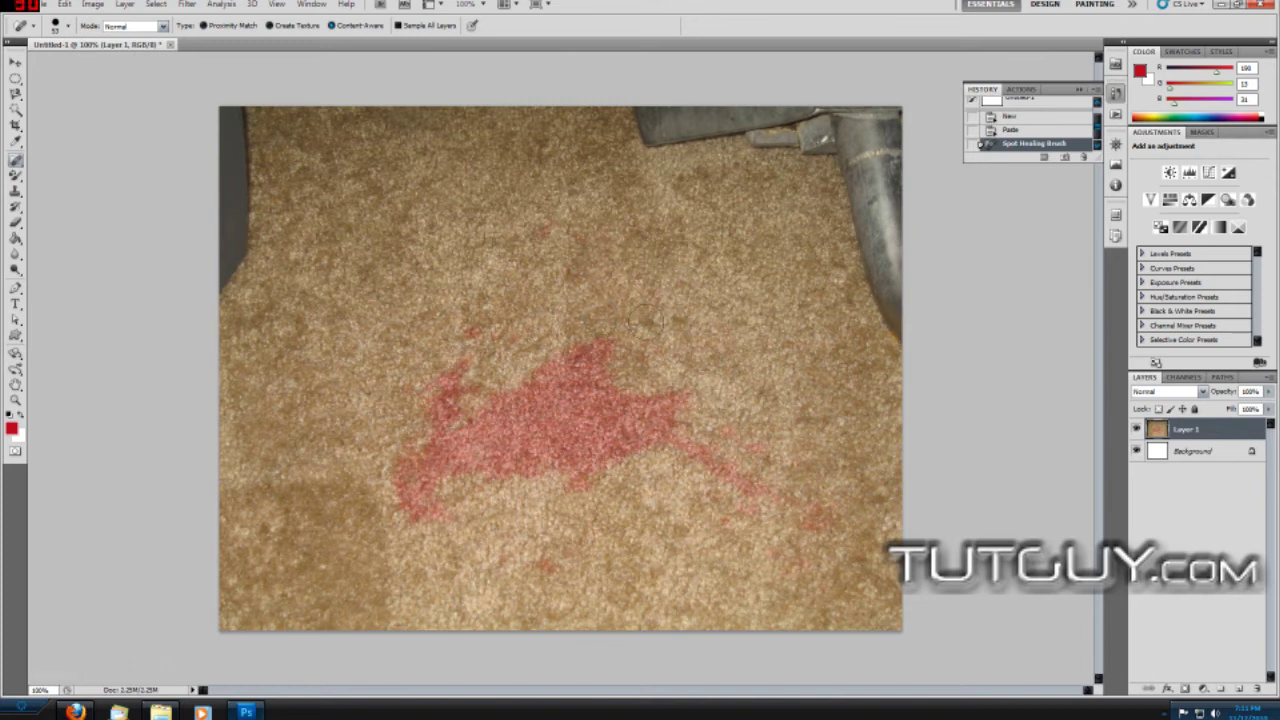
{"action": "mouse_move", "coordinate": [597, 350]}
{"action": "left_mouse_down"}
{"action": "mouse_move", "coordinate": [477, 421]}
{"action": "mouse_move", "coordinate": [449, 399]}
{"action": "mouse_move", "coordinate": [472, 354]}
{"action": "mouse_move", "coordinate": [605, 428]}
{"action": "left_mouse_up"}
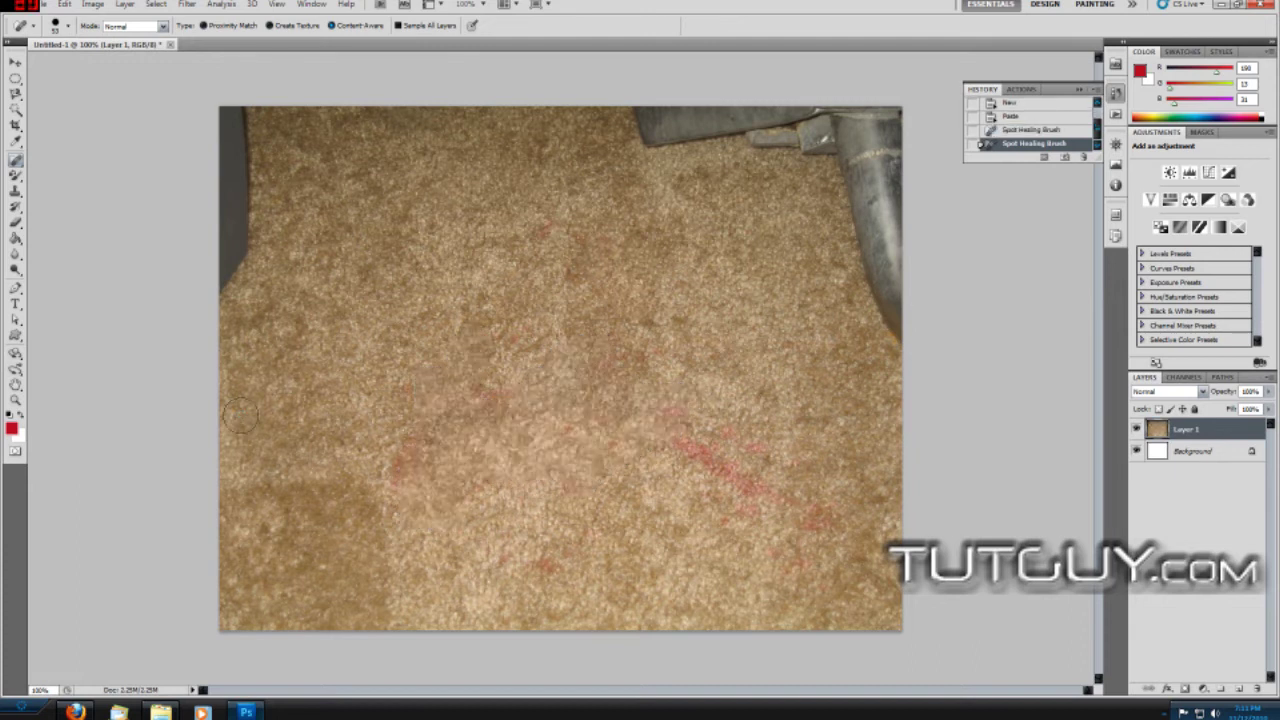
{"action": "mouse_move", "coordinate": [782, 490]}
{"action": "left_mouse_down"}
{"action": "mouse_move", "coordinate": [683, 452]}
{"action": "mouse_move", "coordinate": [661, 405]}
{"action": "mouse_move", "coordinate": [792, 455]}
{"action": "left_mouse_up"}
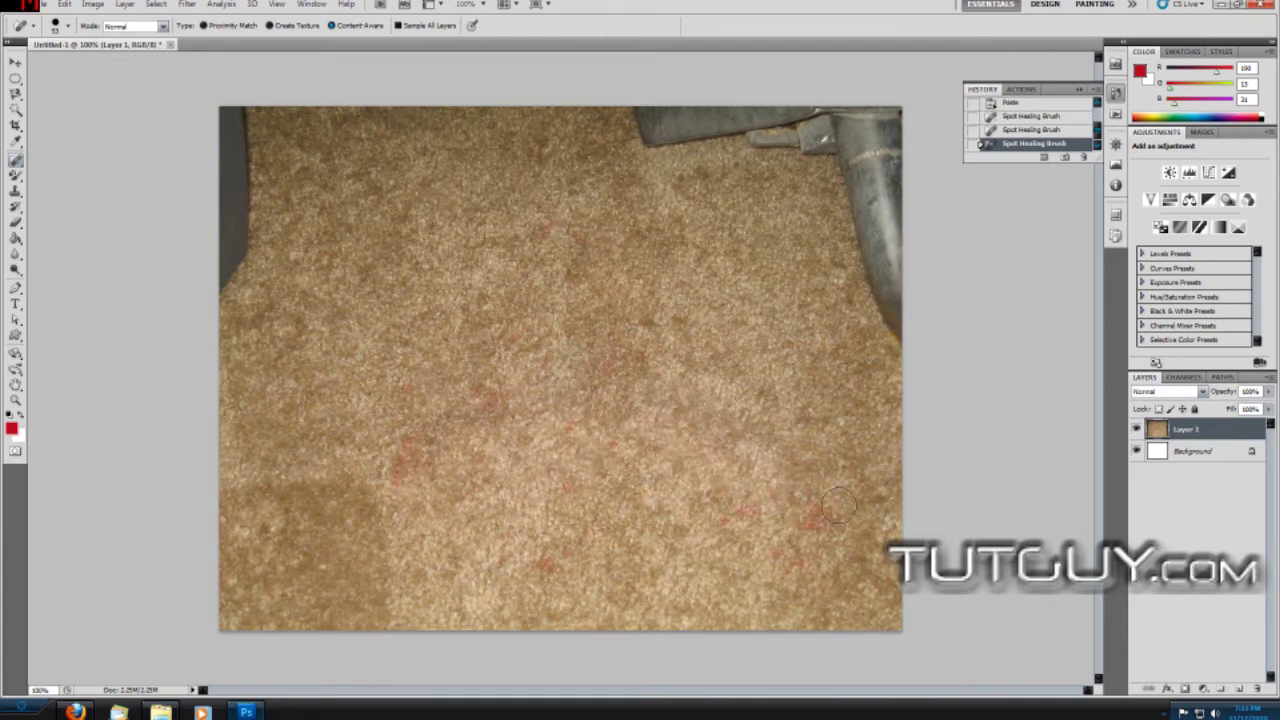
{"action": "mouse_move", "coordinate": [823, 520]}
{"action": "left_mouse_down"}
{"action": "mouse_move", "coordinate": [728, 522]}
{"action": "mouse_move", "coordinate": [708, 438]}
{"action": "left_mouse_up"}
{"action": "left_click", "coordinate": [1012, 136]}
Step: Paint over the small upper stain and the upper right part of the large stain with the Healing Brush
{"action": "left_click_drag", "start_coordinate": [16, 163], "coordinate": [53, 174]}
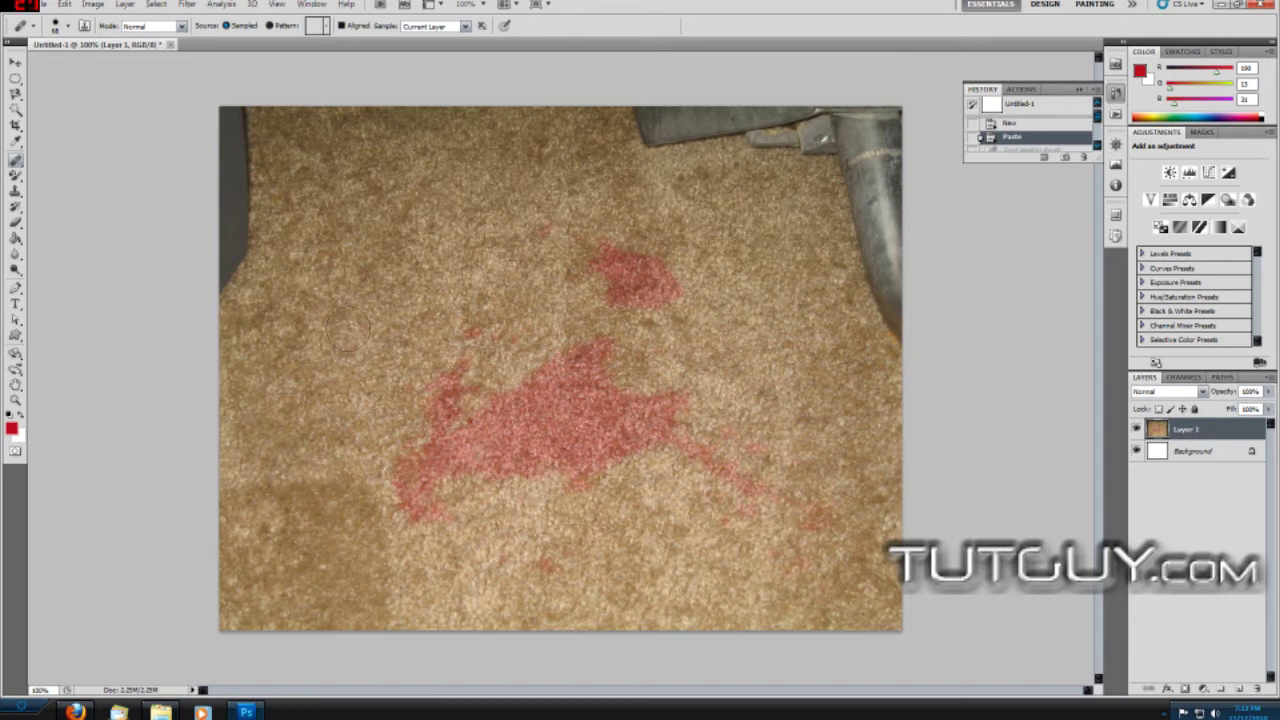
{"action": "mouse_move", "coordinate": [612, 283]}
{"action": "left_mouse_down"}
{"action": "mouse_move", "coordinate": [600, 270]}
{"action": "mouse_move", "coordinate": [625, 310]}
{"action": "mouse_move", "coordinate": [650, 280]}
{"action": "mouse_move", "coordinate": [645, 318]}
{"action": "mouse_move", "coordinate": [663, 286]}
{"action": "left_mouse_up"}
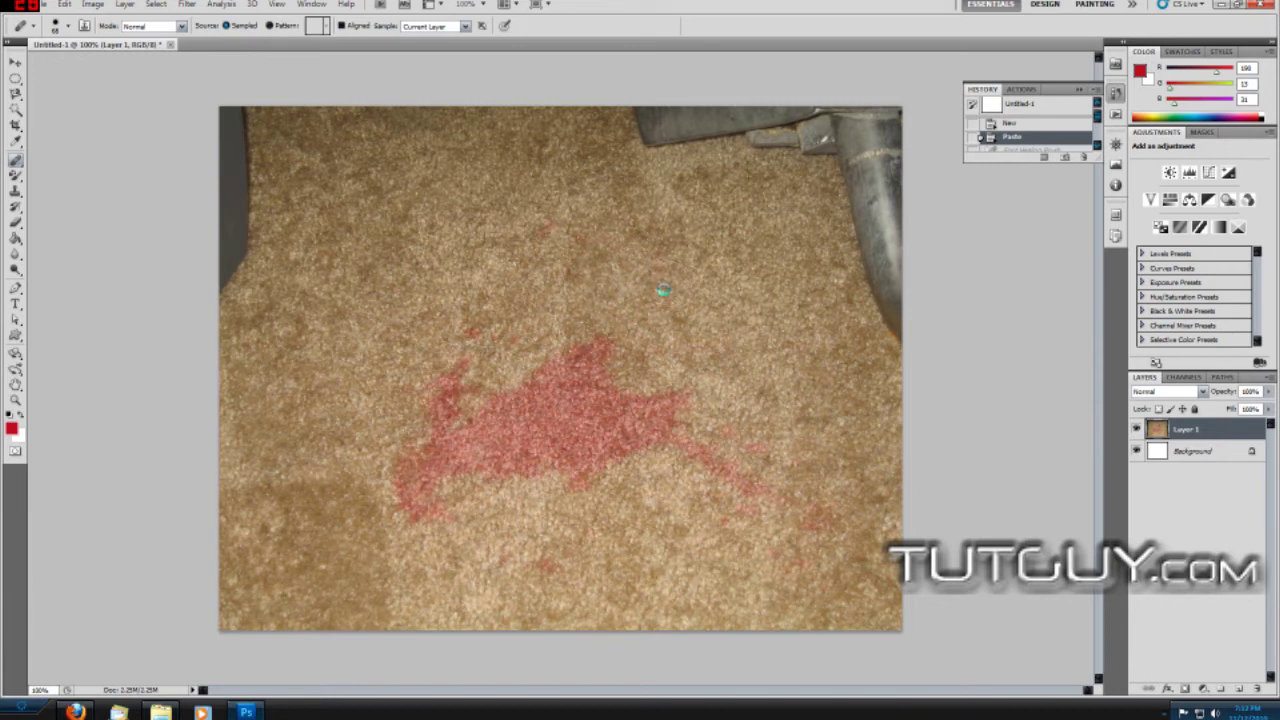
{"action": "left_click_drag", "start_coordinate": [560, 420], "coordinate": [680, 360]}
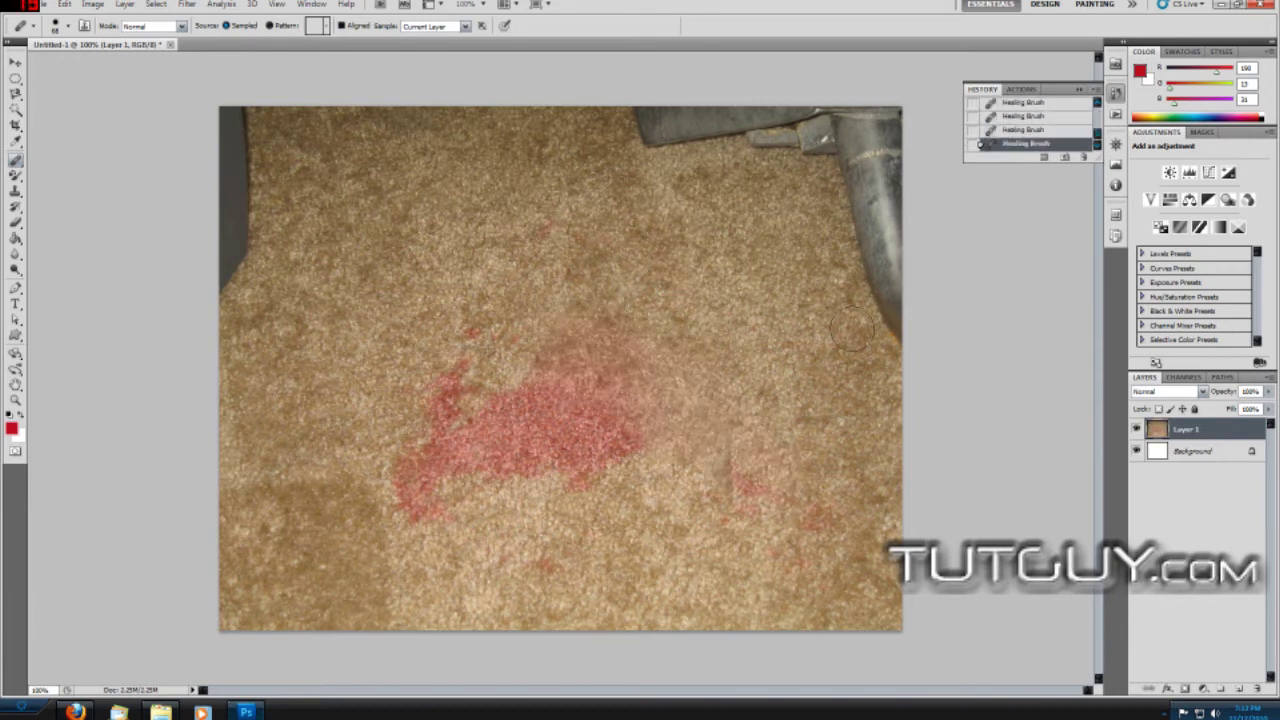
Step: Cover the grey metal frame in the upper right corner of the carpet photo with Healing Brush strokes
{"action": "left_click_drag", "start_coordinate": [880, 350], "coordinate": [870, 170]}
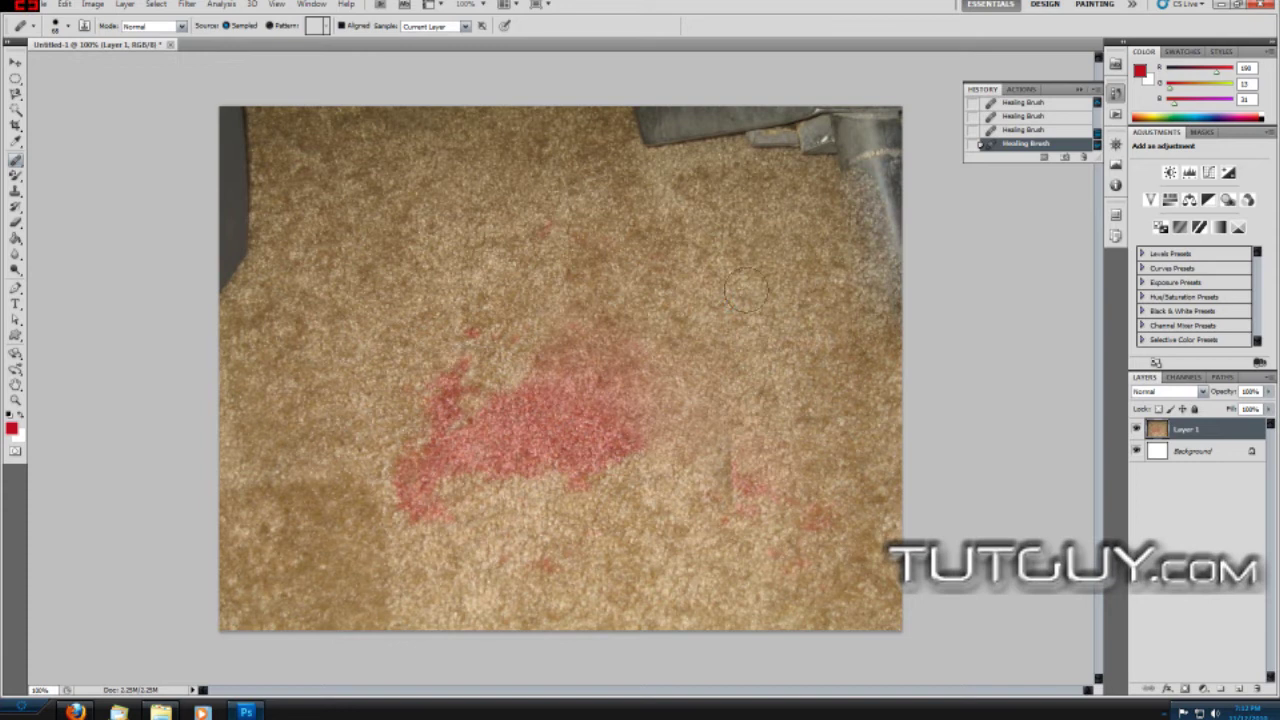
{"action": "left_click_drag", "start_coordinate": [882, 302], "coordinate": [880, 138]}
{"action": "left_click", "coordinate": [846, 349]}
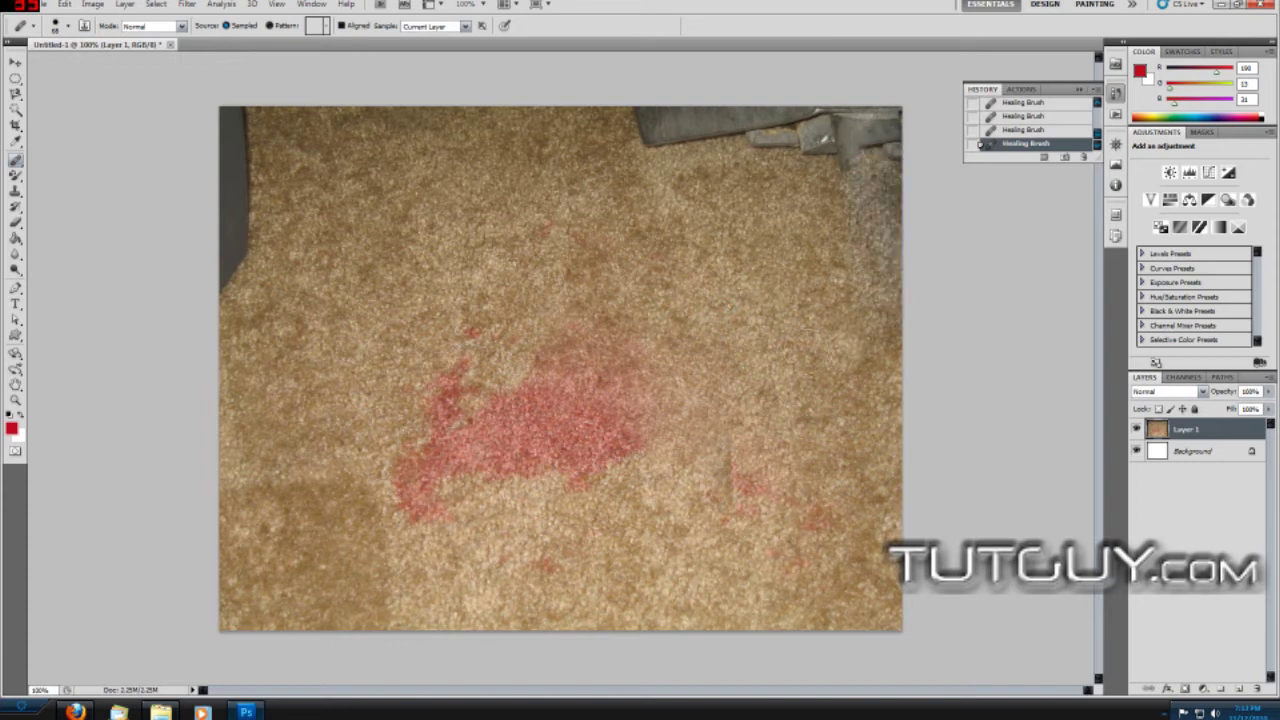
{"action": "left_click", "coordinate": [880, 306]}
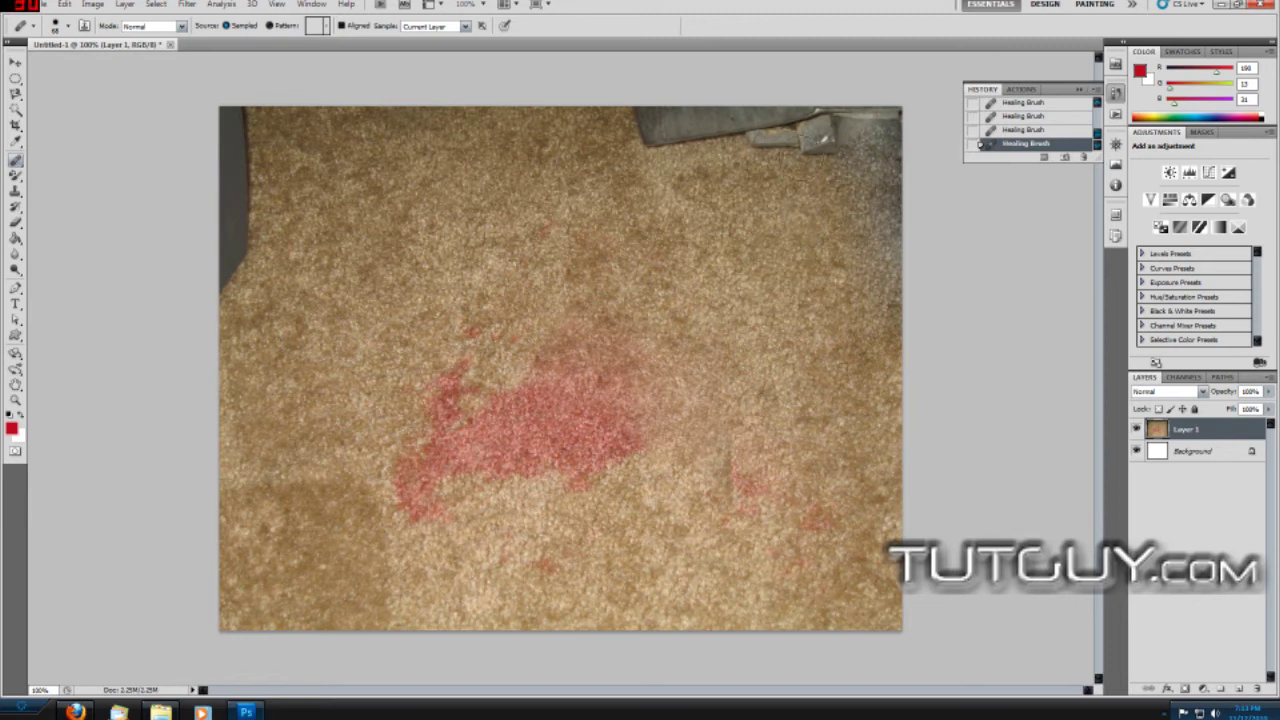
{"action": "mouse_move", "coordinate": [885, 118]}
{"action": "left_mouse_down"}
{"action": "mouse_move", "coordinate": [701, 103]}
{"action": "mouse_move", "coordinate": [655, 108]}
{"action": "mouse_move", "coordinate": [651, 125]}
{"action": "mouse_move", "coordinate": [771, 141]}
{"action": "left_mouse_up"}
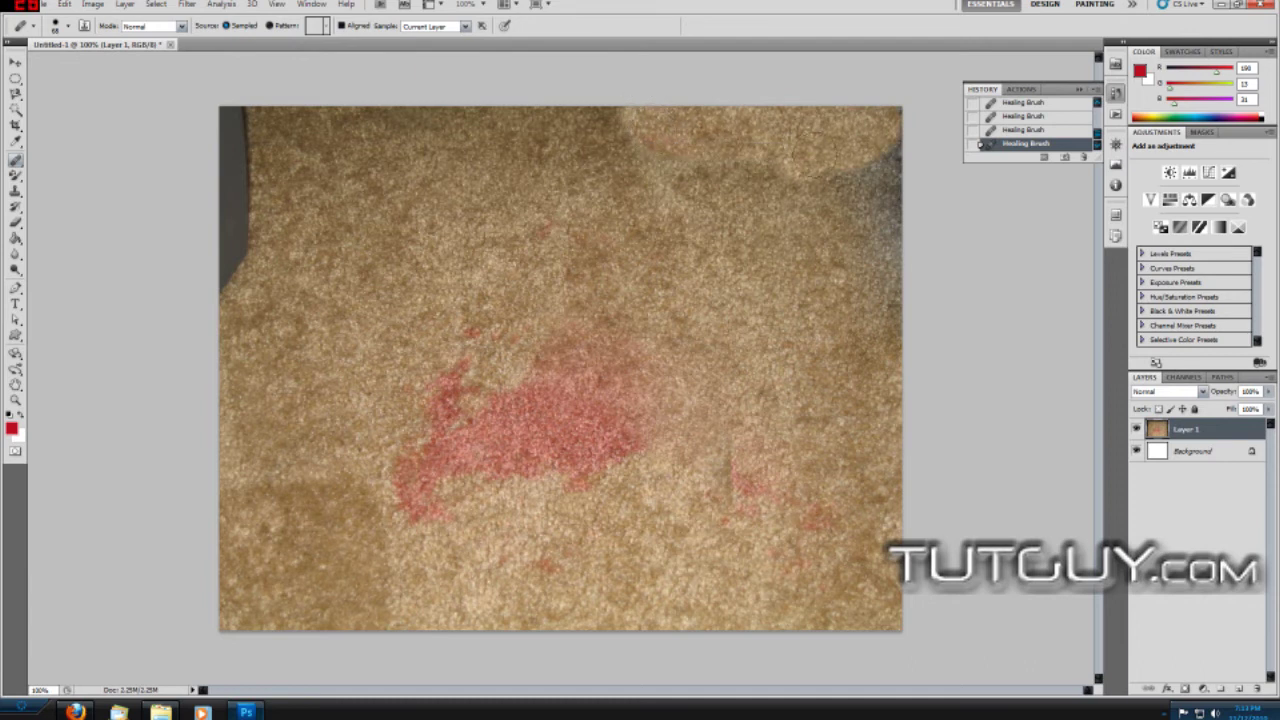
{"action": "left_click_drag", "start_coordinate": [903, 163], "coordinate": [888, 222]}
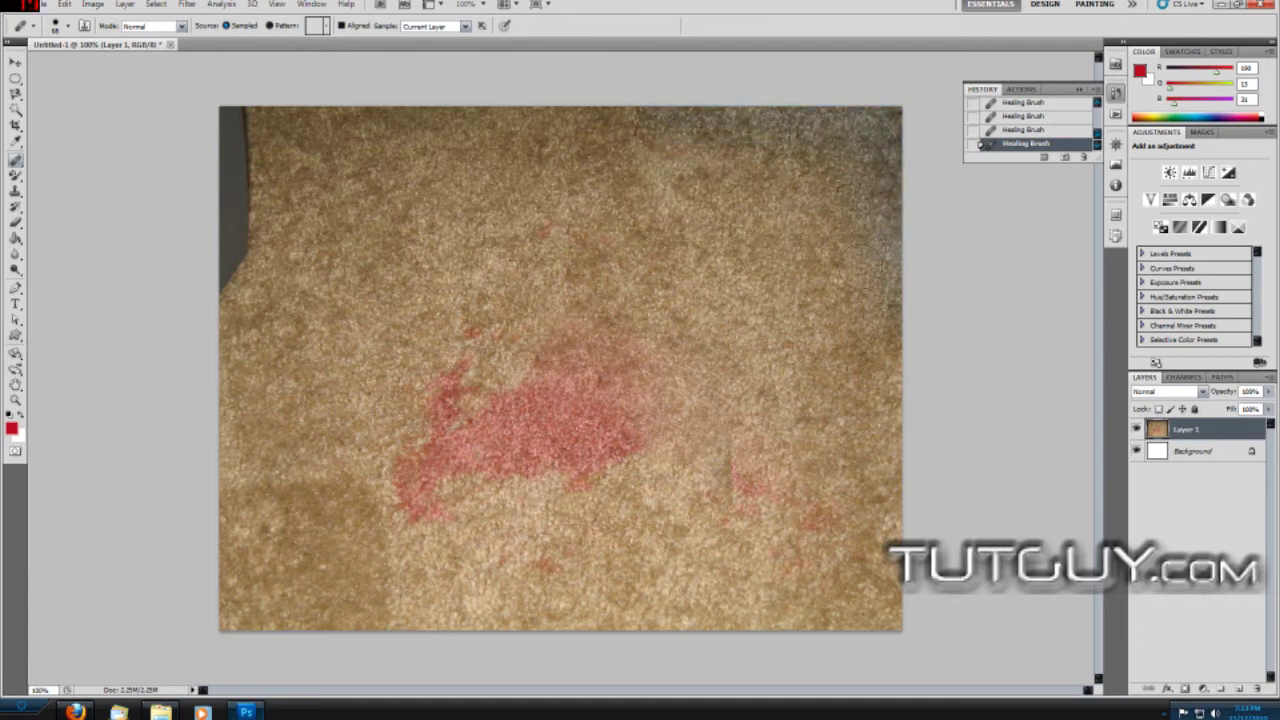
Step: Blend the greyish smudges in the carpet's upper right corner with the Content-Aware Spot Healing Brush
{"action": "right_click", "coordinate": [15, 160]}
{"action": "left_click", "coordinate": [44, 160]}
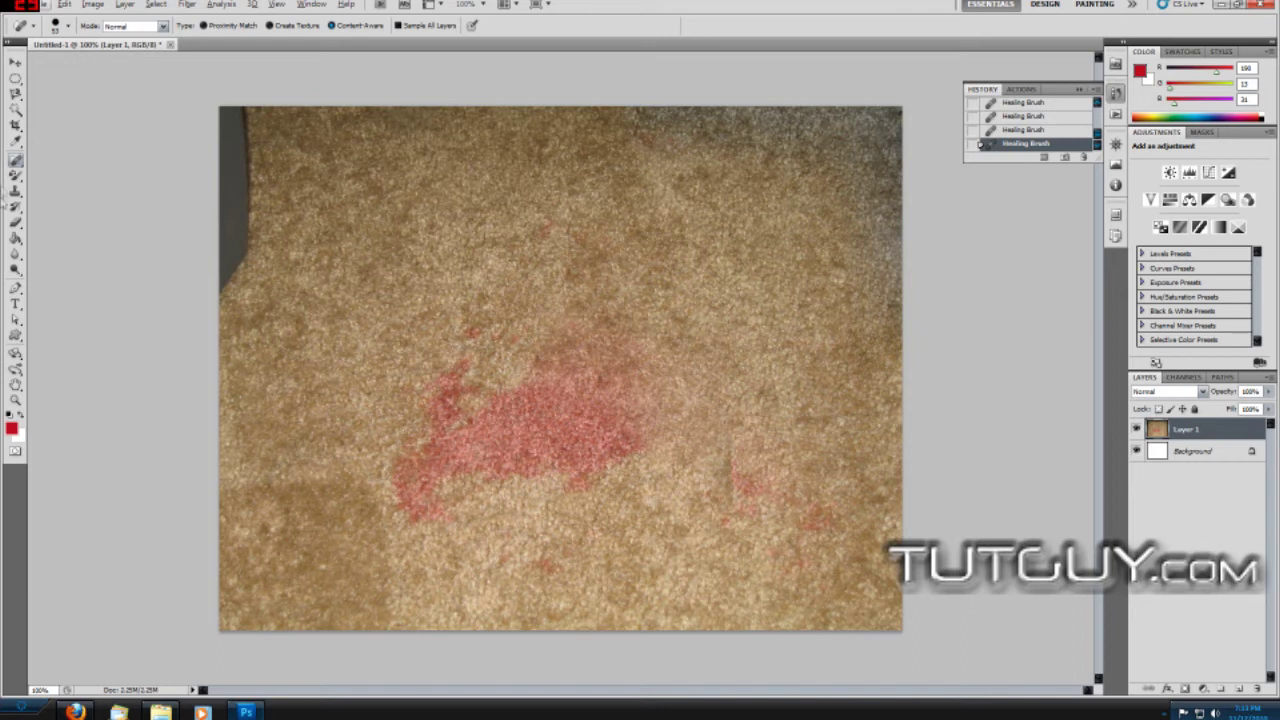
{"action": "right_click", "coordinate": [15, 160]}
{"action": "left_click", "coordinate": [44, 160]}
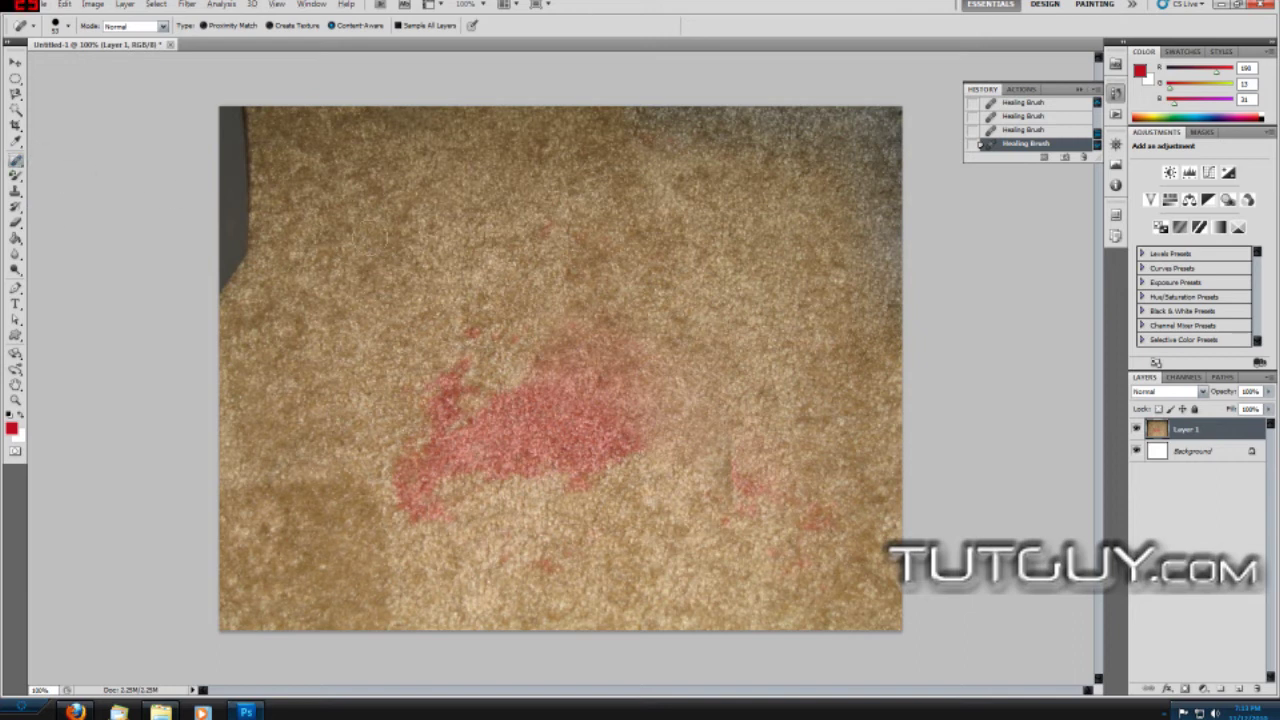
{"action": "left_click", "coordinate": [388, 255], "text": "alt"}
{"action": "left_click", "coordinate": [662, 267]}
{"action": "mouse_move", "coordinate": [688, 138]}
{"action": "left_mouse_down"}
{"action": "mouse_move", "coordinate": [615, 121]}
{"action": "mouse_move", "coordinate": [840, 123]}
{"action": "mouse_move", "coordinate": [892, 212]}
{"action": "mouse_move", "coordinate": [740, 133]}
{"action": "mouse_move", "coordinate": [895, 233]}
{"action": "mouse_move", "coordinate": [890, 305]}
{"action": "left_mouse_up"}
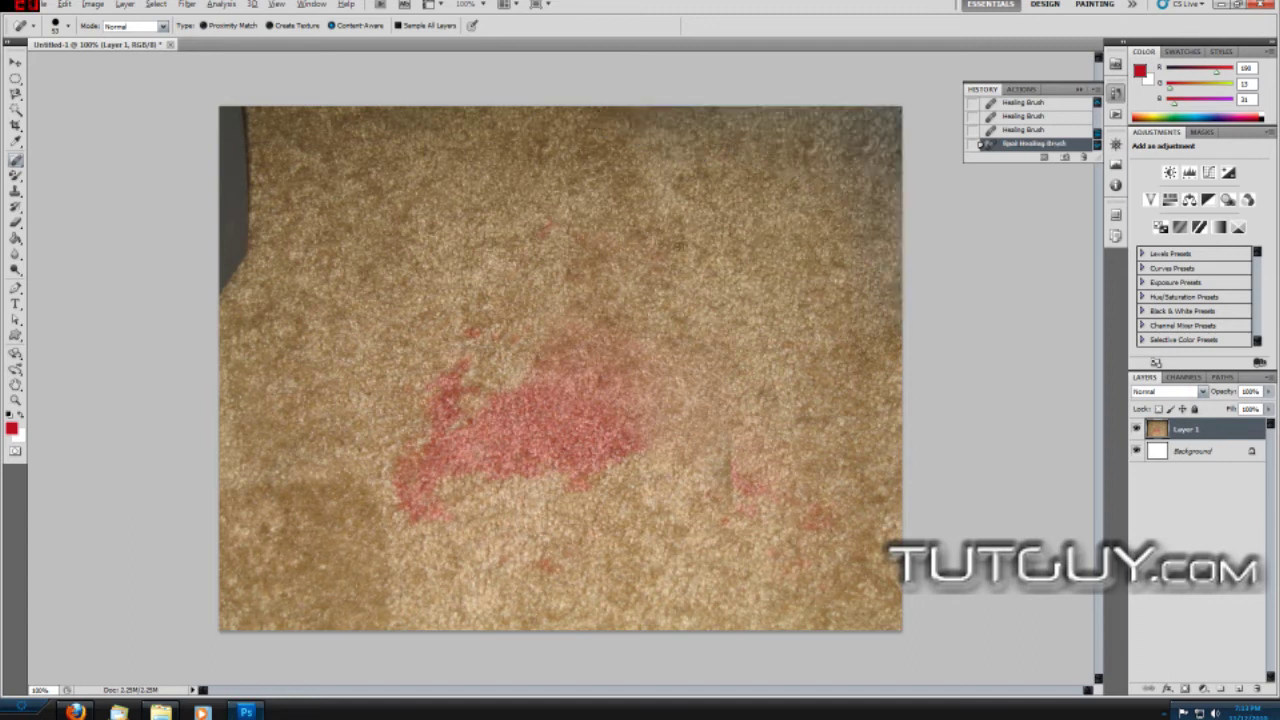
{"action": "left_click", "coordinate": [440, 234], "text": "alt"}
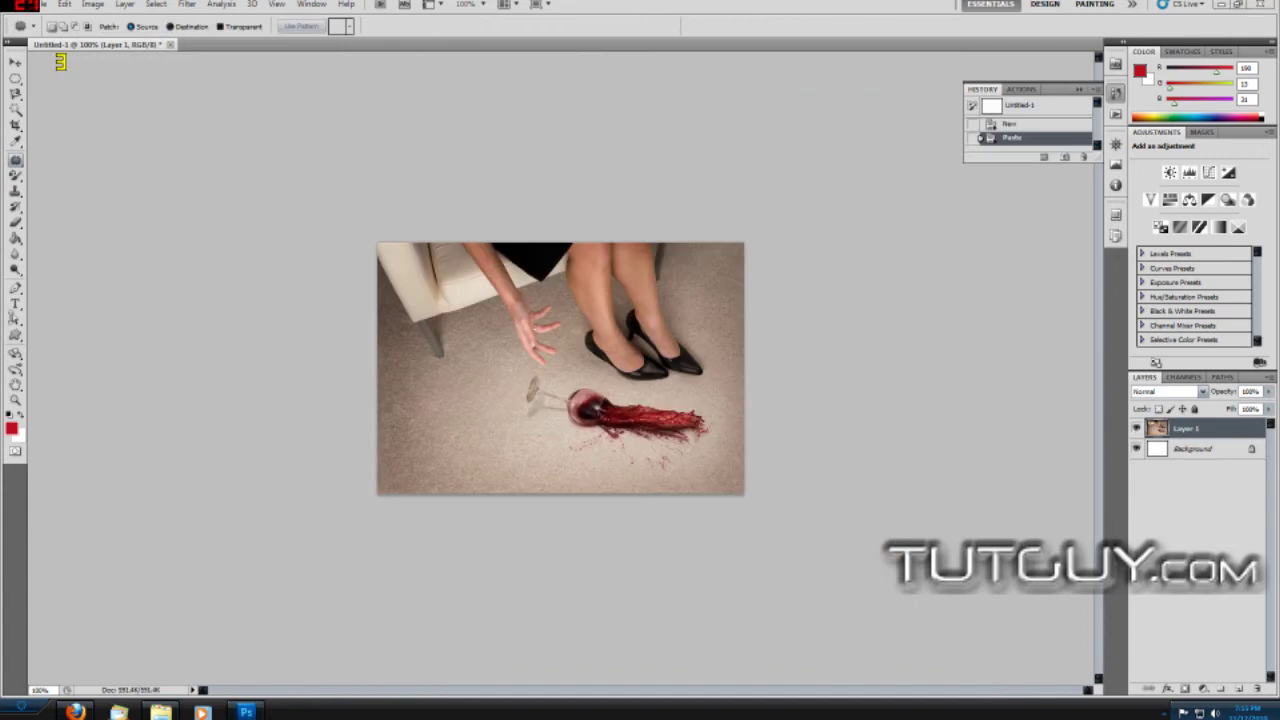
Step: Replace the spilled wine, glass and leftover specks with clean carpet using the Patch tool, clearing the selection after each patch
{"action": "left_click", "coordinate": [16, 162]}
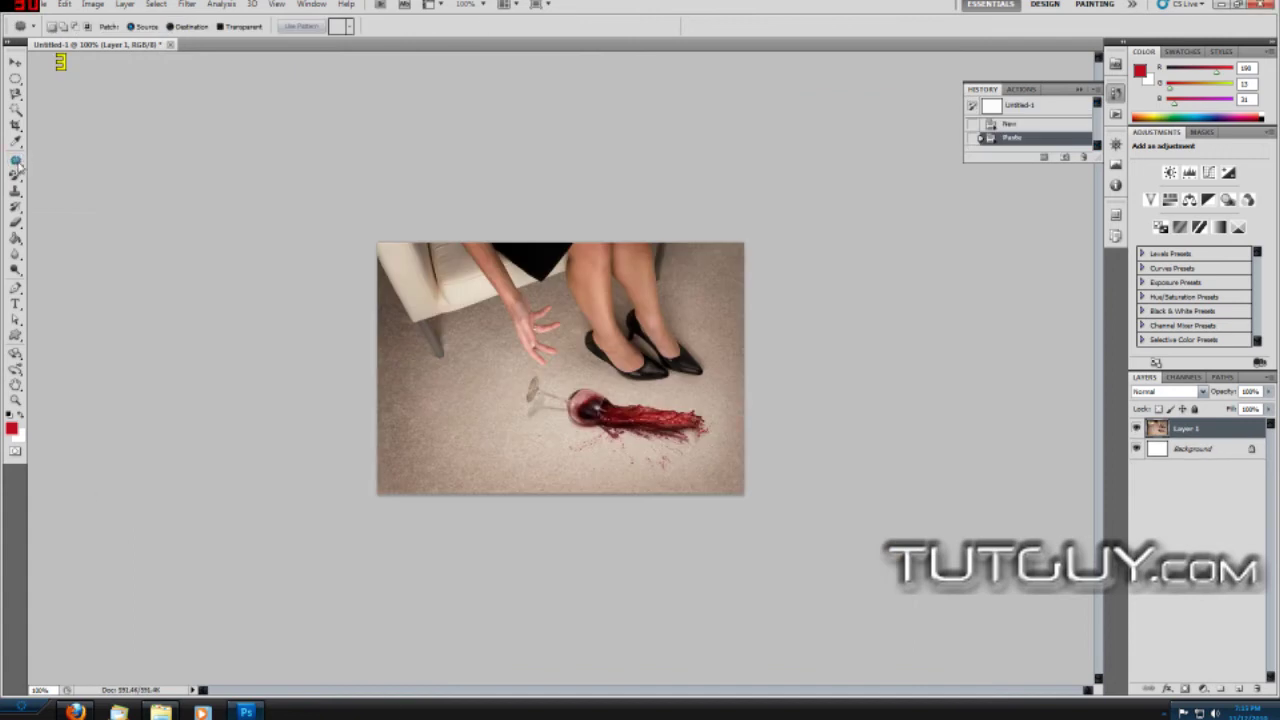
{"action": "left_click", "coordinate": [64, 184]}
{"action": "mouse_move", "coordinate": [657, 395]}
{"action": "left_mouse_down"}
{"action": "mouse_move", "coordinate": [540, 367]}
{"action": "mouse_move", "coordinate": [515, 377]}
{"action": "mouse_move", "coordinate": [523, 408]}
{"action": "mouse_move", "coordinate": [565, 429]}
{"action": "mouse_move", "coordinate": [580, 459]}
{"action": "mouse_move", "coordinate": [610, 450]}
{"action": "left_mouse_up"}
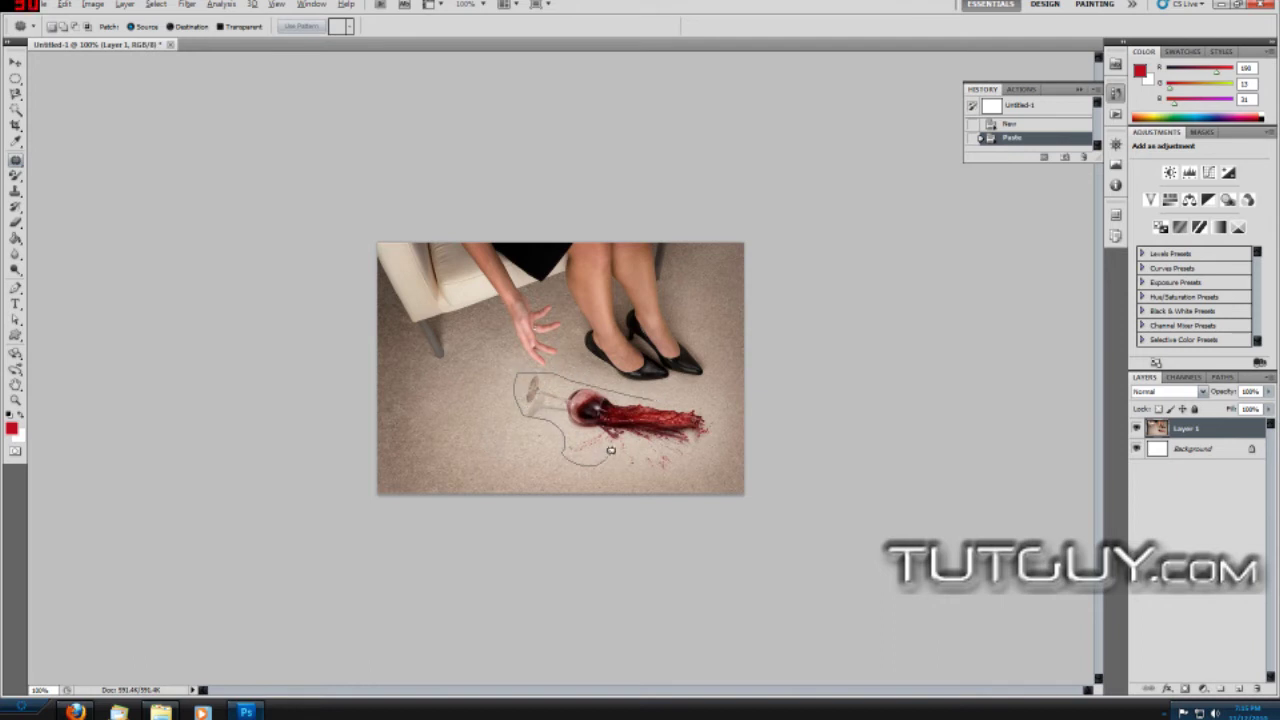
{"action": "mouse_move", "coordinate": [681, 467]}
{"action": "left_mouse_down"}
{"action": "mouse_move", "coordinate": [723, 436]}
{"action": "mouse_move", "coordinate": [713, 397]}
{"action": "mouse_move", "coordinate": [648, 394]}
{"action": "mouse_move", "coordinate": [661, 422]}
{"action": "mouse_move", "coordinate": [548, 434]}
{"action": "mouse_move", "coordinate": [485, 457]}
{"action": "mouse_move", "coordinate": [520, 457]}
{"action": "left_mouse_up"}
{"action": "key", "text": "ctrl+d"}
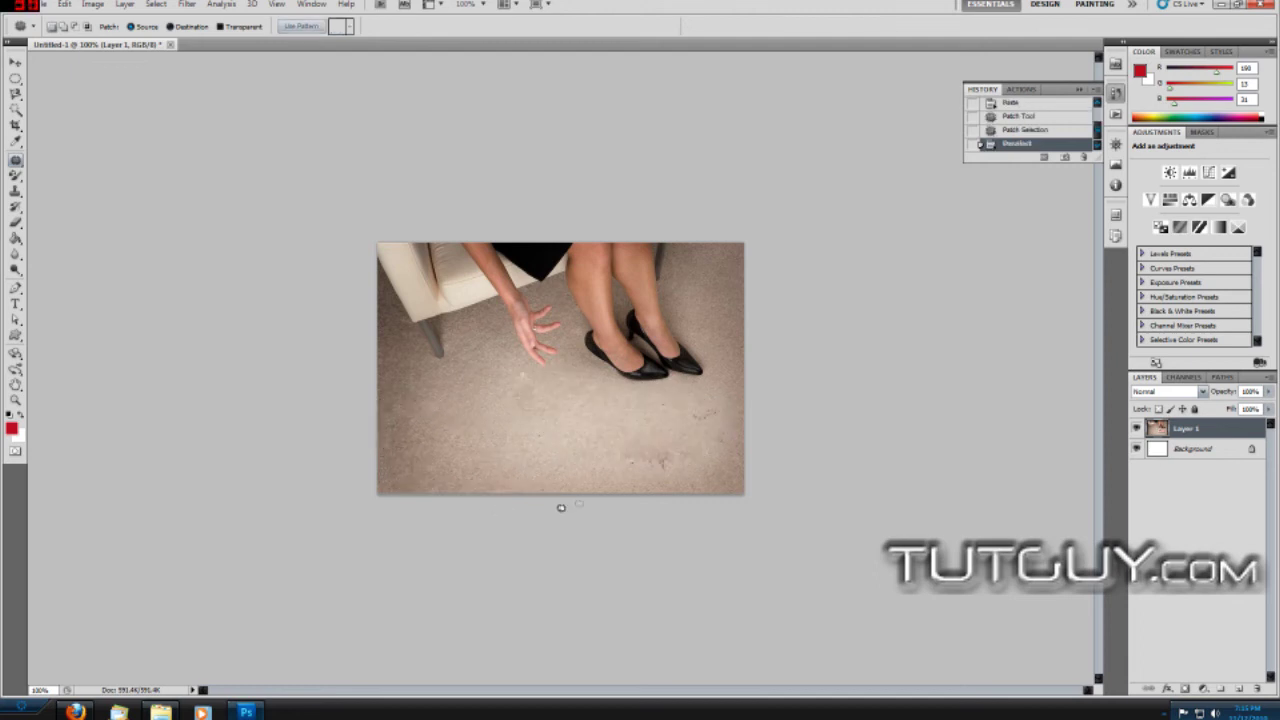
{"action": "mouse_move", "coordinate": [622, 450]}
{"action": "left_mouse_down"}
{"action": "mouse_move", "coordinate": [677, 472]}
{"action": "mouse_move", "coordinate": [708, 452]}
{"action": "mouse_move", "coordinate": [687, 432]}
{"action": "mouse_move", "coordinate": [619, 441]}
{"action": "mouse_move", "coordinate": [621, 459]}
{"action": "mouse_move", "coordinate": [524, 457]}
{"action": "mouse_move", "coordinate": [577, 447]}
{"action": "left_mouse_up"}
{"action": "key", "text": "ctrl+d"}
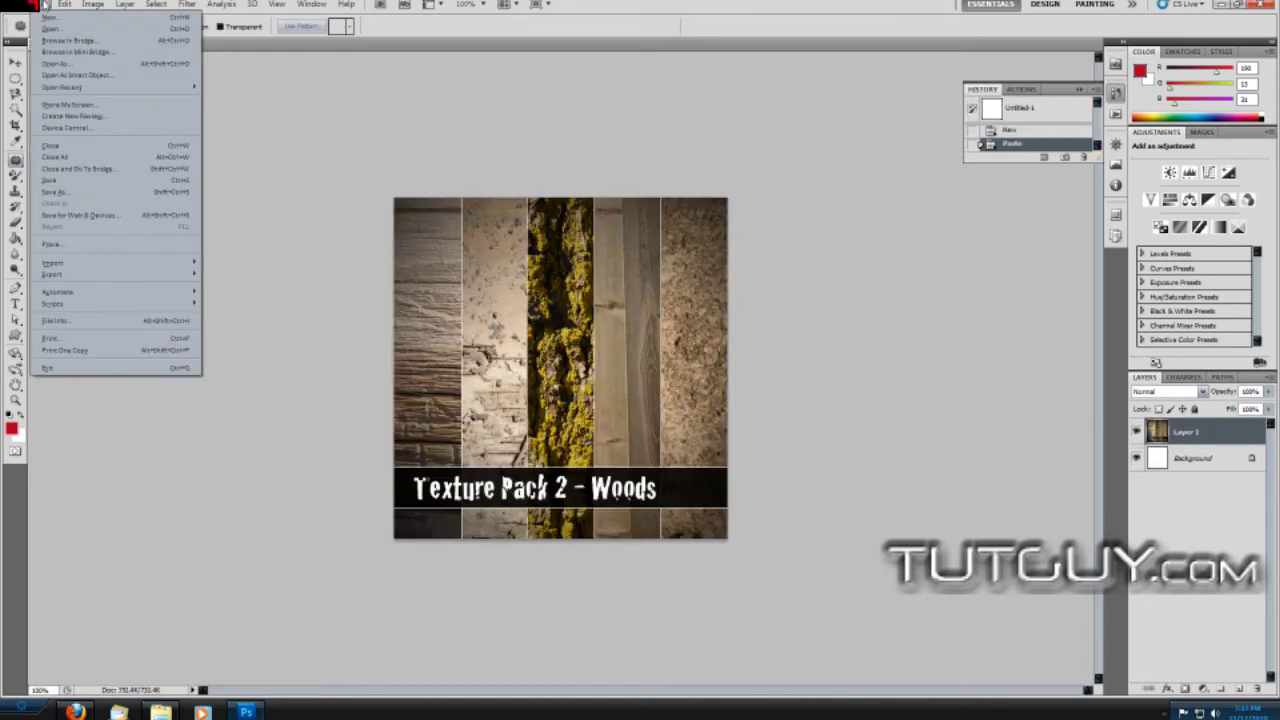
Step: Patch the "Texture Pack 2 - Woods" title band with the wood textures directly above it, and deselect
{"action": "key", "text": "Escape"}
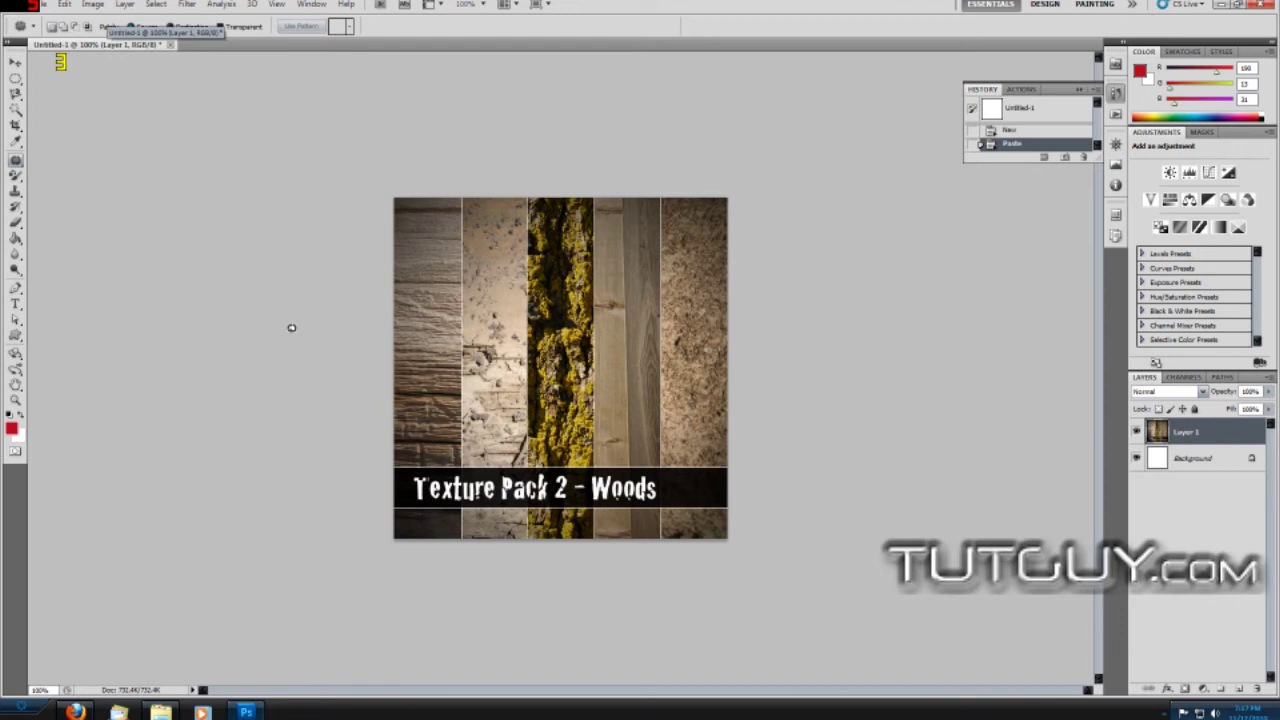
{"action": "left_click_drag", "start_coordinate": [694, 463], "coordinate": [398, 457]}
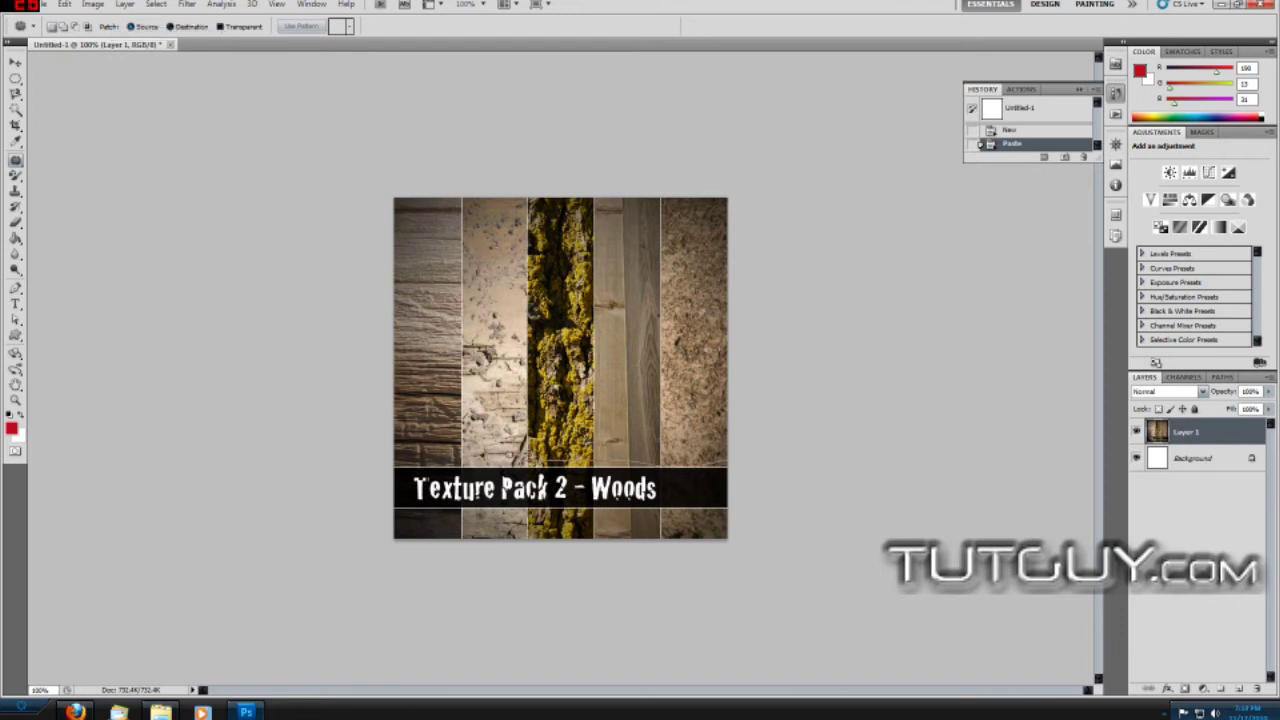
{"action": "mouse_move", "coordinate": [379, 516]}
{"action": "left_mouse_down"}
{"action": "mouse_move", "coordinate": [711, 503]}
{"action": "mouse_move", "coordinate": [738, 468]}
{"action": "left_mouse_up"}
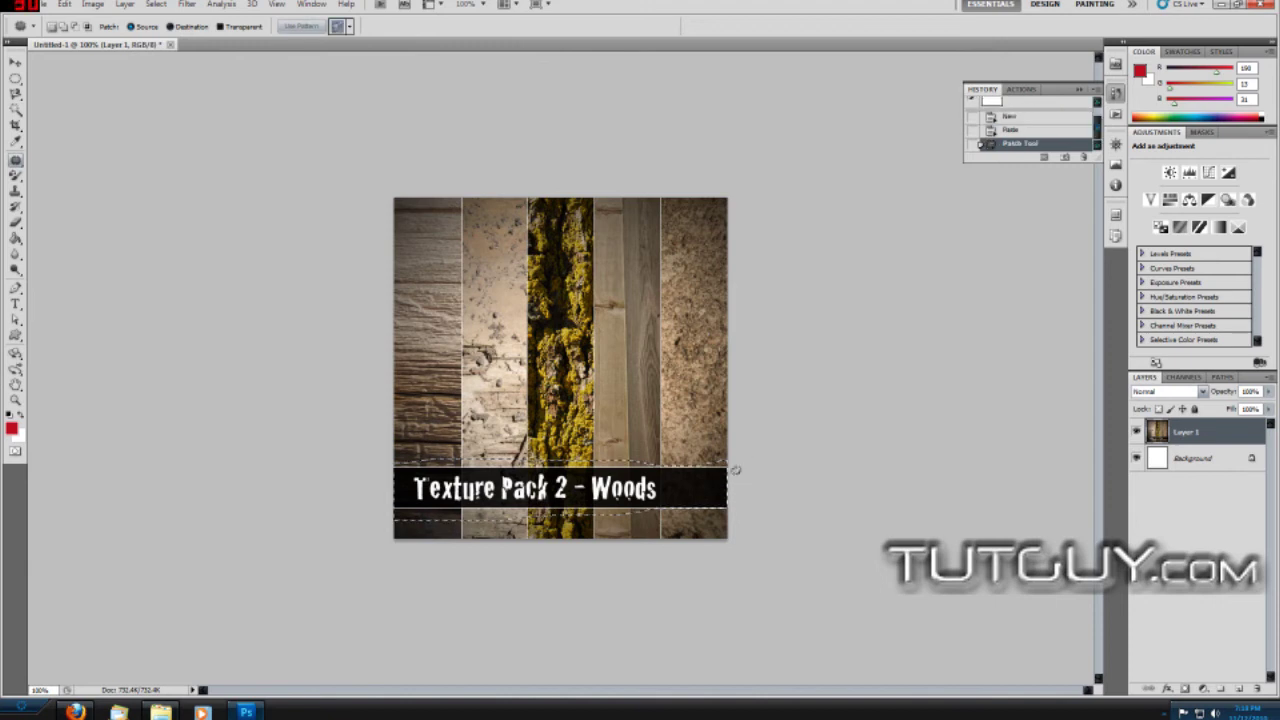
{"action": "left_click_drag", "start_coordinate": [582, 494], "coordinate": [582, 417]}
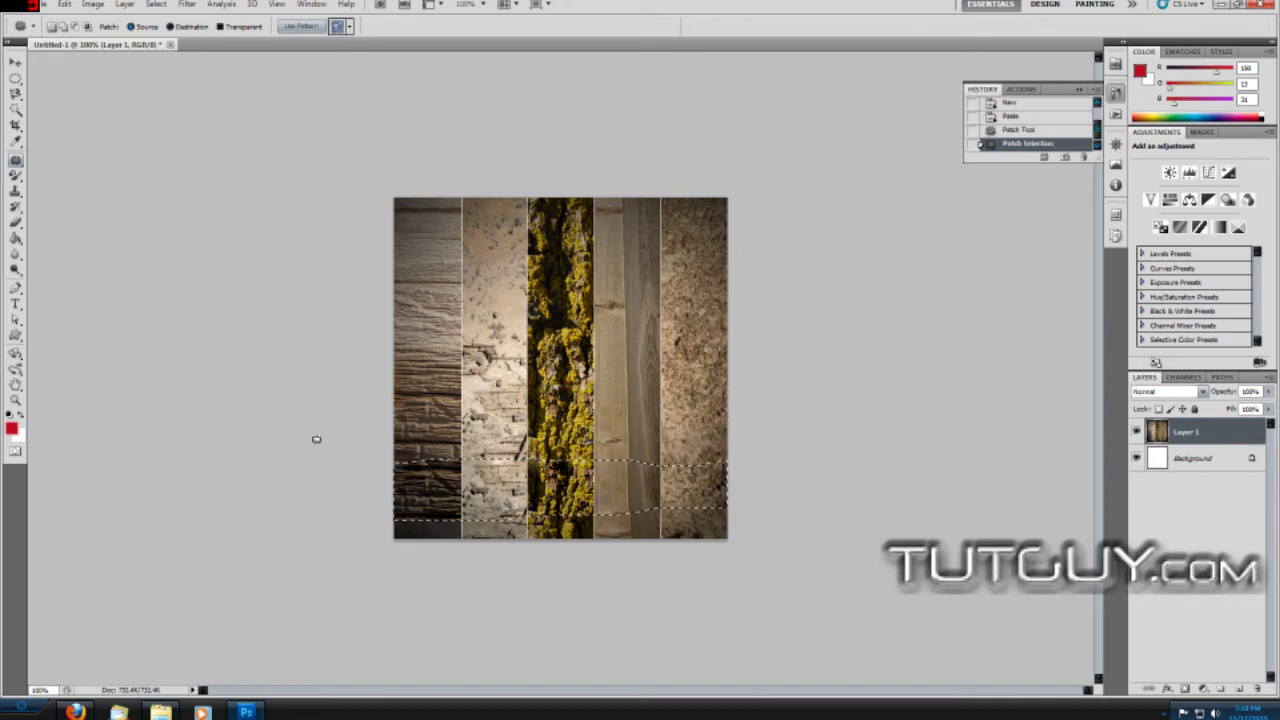
{"action": "key", "text": "ctrl+d"}
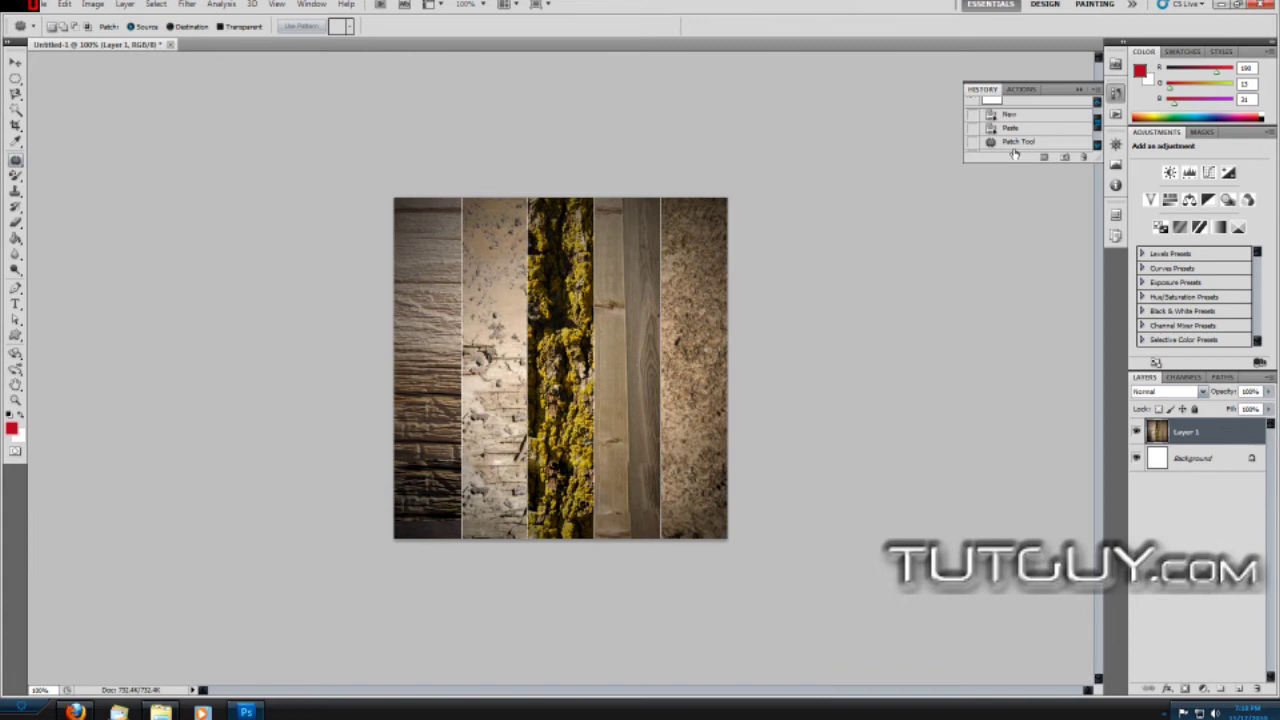
{"action": "scroll", "coordinate": [1000, 131], "scroll_direction": "up", "scroll_amount": 1}
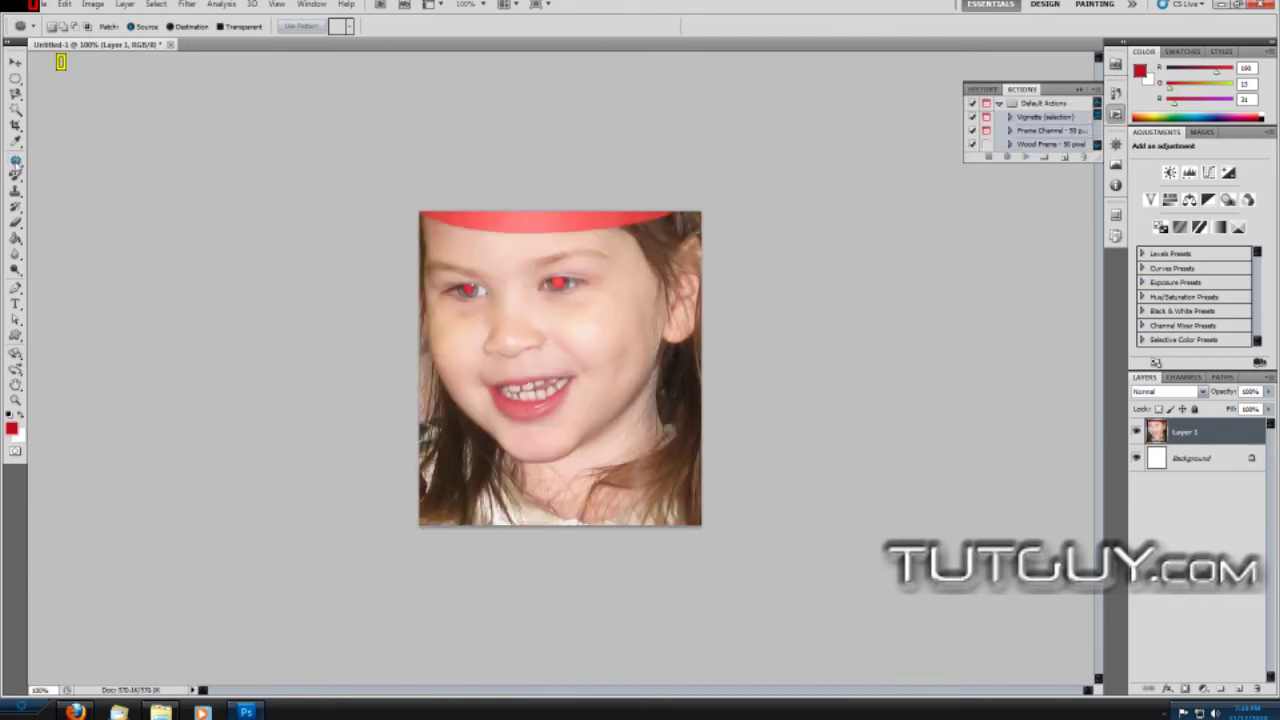
Step: Correct the red pupils in both of the child's eyes with the Red Eye tool
{"action": "right_click", "coordinate": [15, 175]}
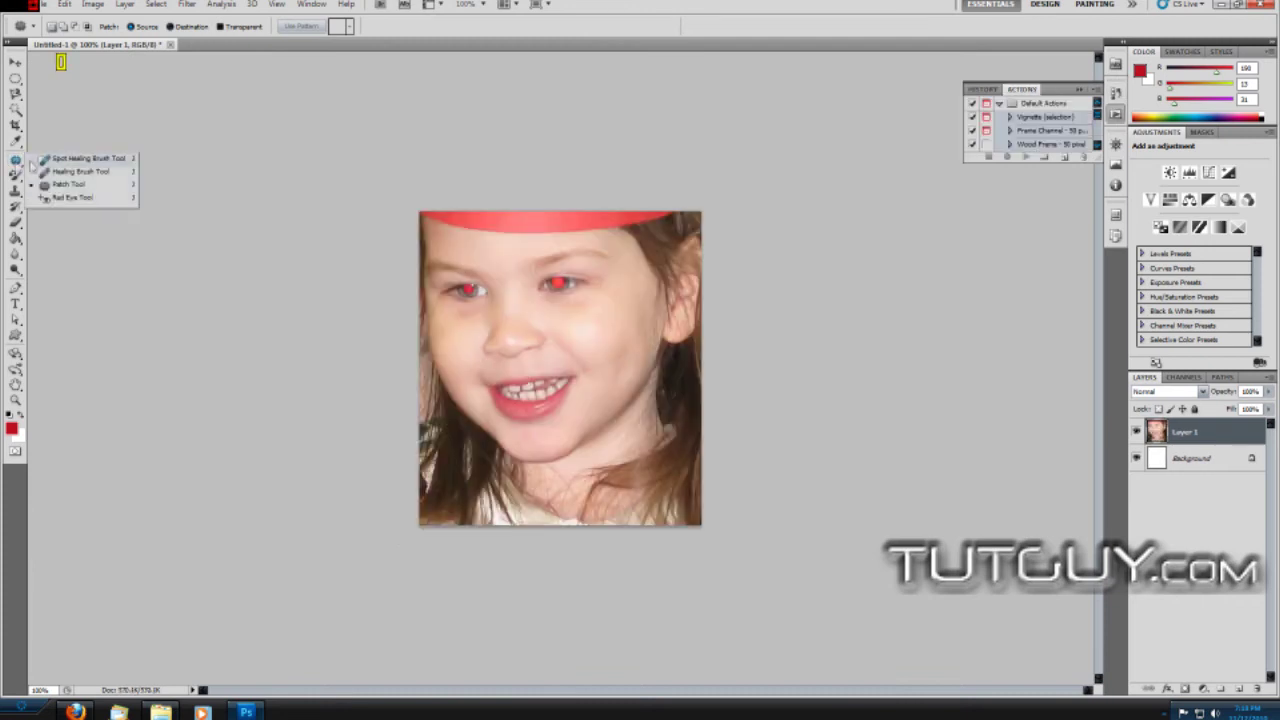
{"action": "left_click", "coordinate": [57, 195]}
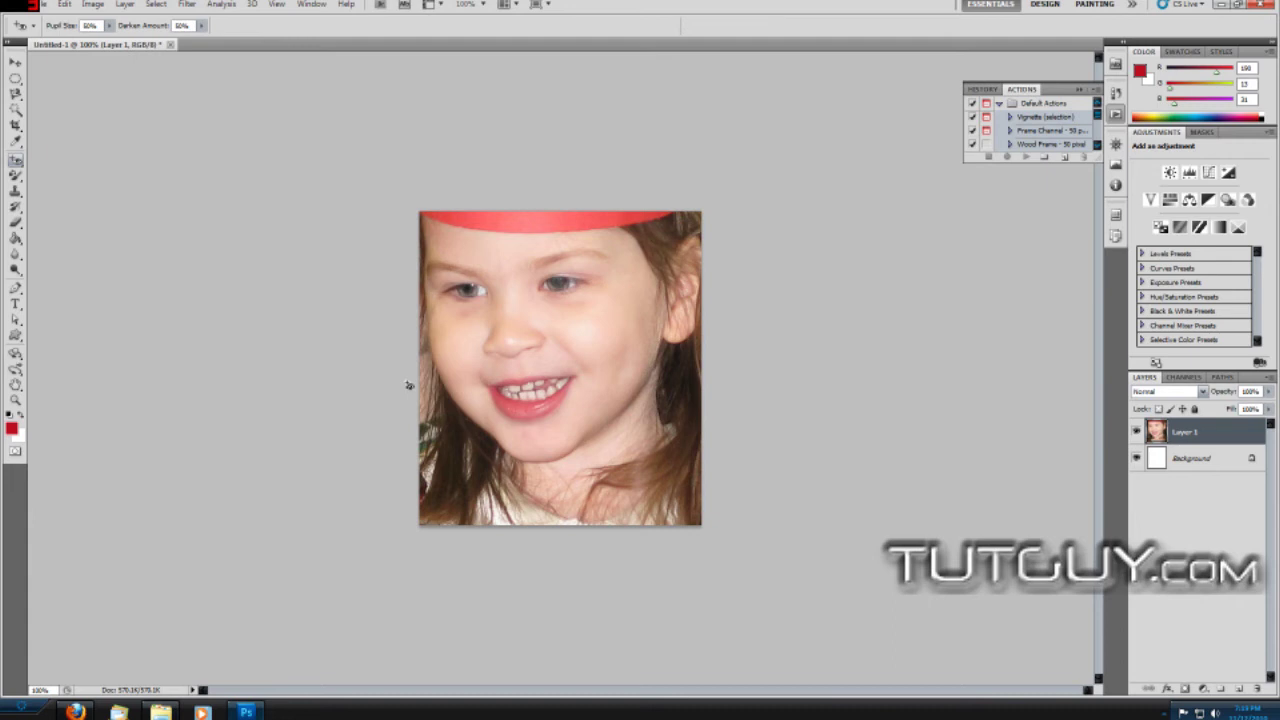
{"action": "right_click", "coordinate": [16, 160]}
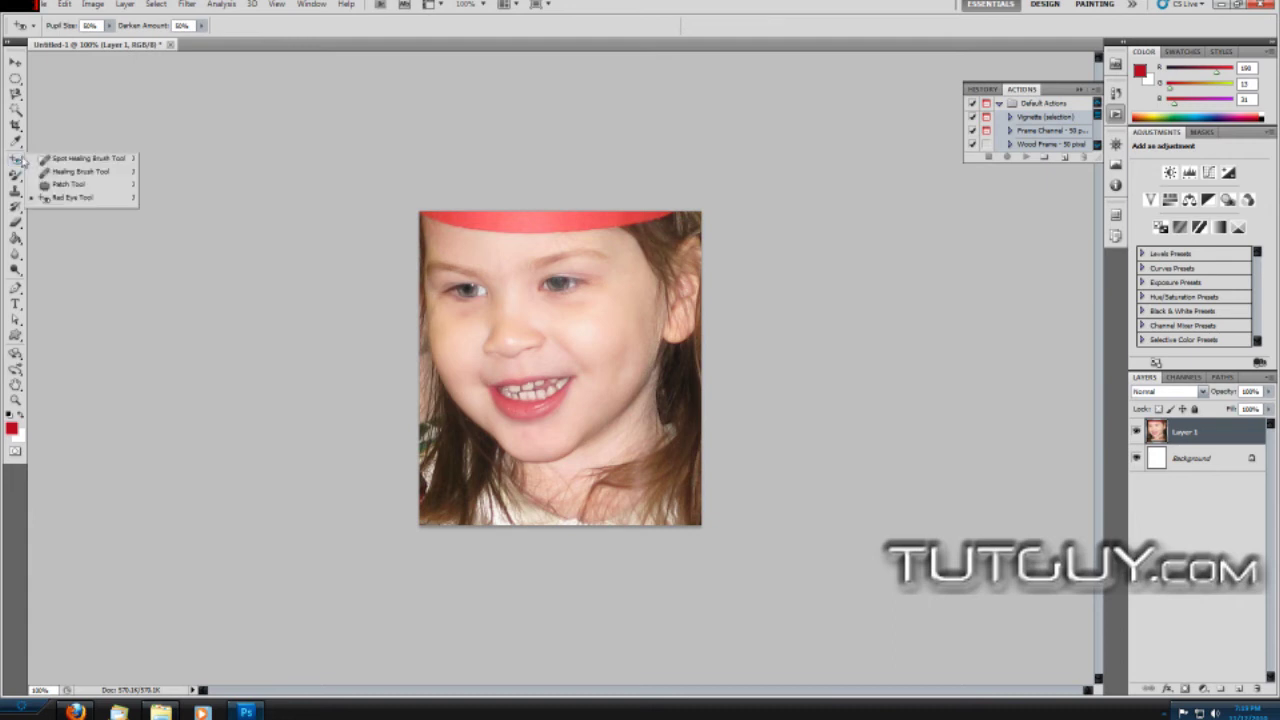
{"action": "left_click", "coordinate": [71, 199]}
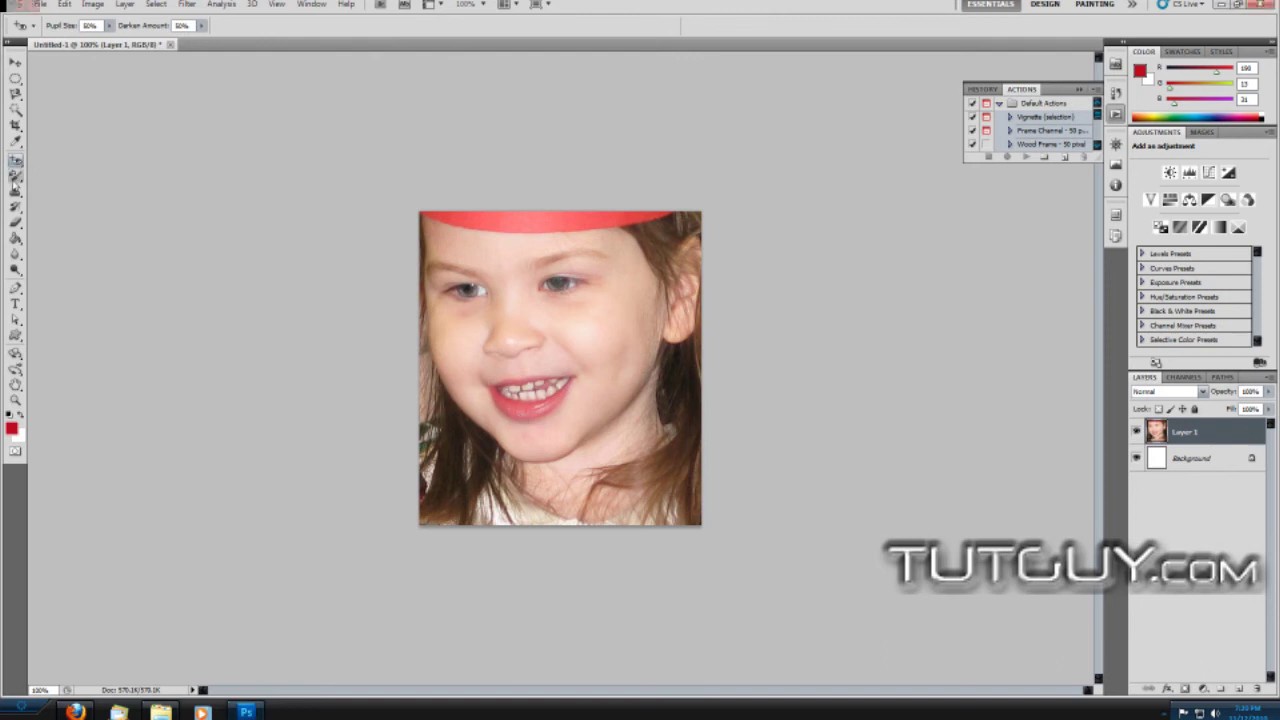
Step: Paint a short freehand stroke across the middle of the image with the Brush tool
{"action": "left_click", "coordinate": [17, 180]}
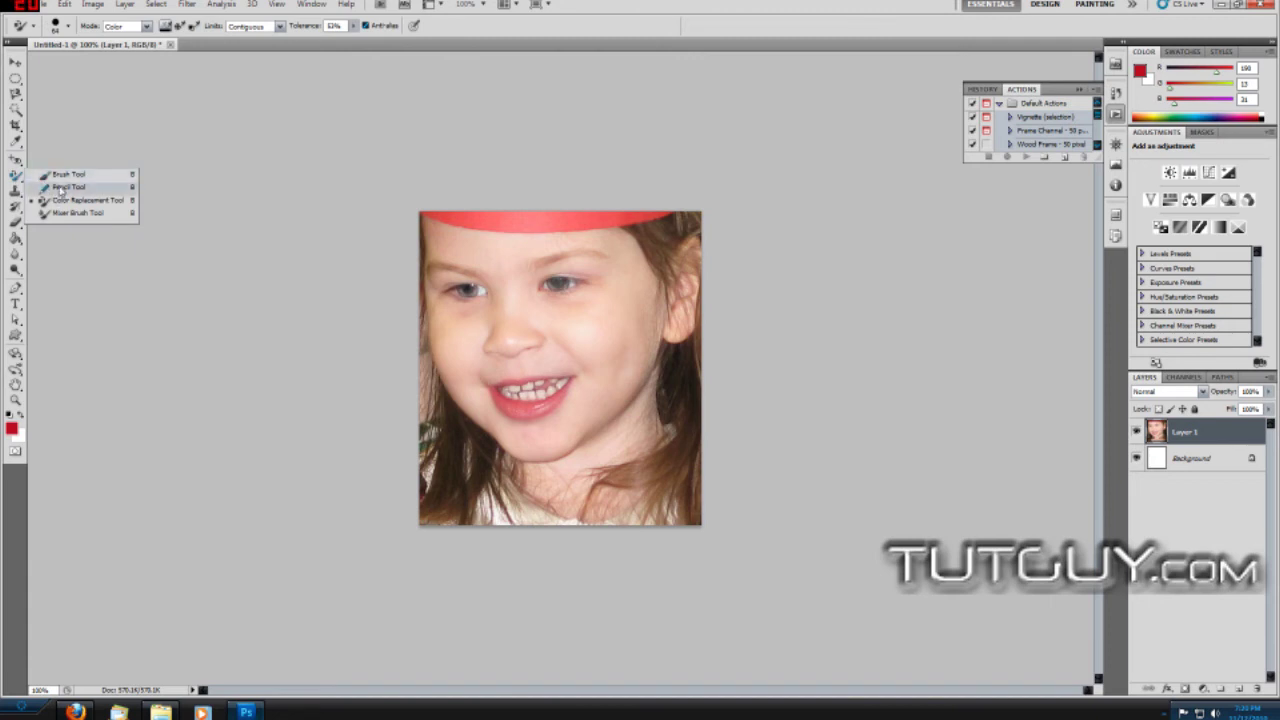
{"action": "left_click", "coordinate": [64, 175]}
{"action": "mouse_move", "coordinate": [494, 353]}
{"action": "left_mouse_down"}
{"action": "mouse_move", "coordinate": [540, 342]}
{"action": "mouse_move", "coordinate": [513, 247]}
{"action": "mouse_move", "coordinate": [572, 420]}
{"action": "mouse_move", "coordinate": [568, 364]}
{"action": "left_mouse_up"}
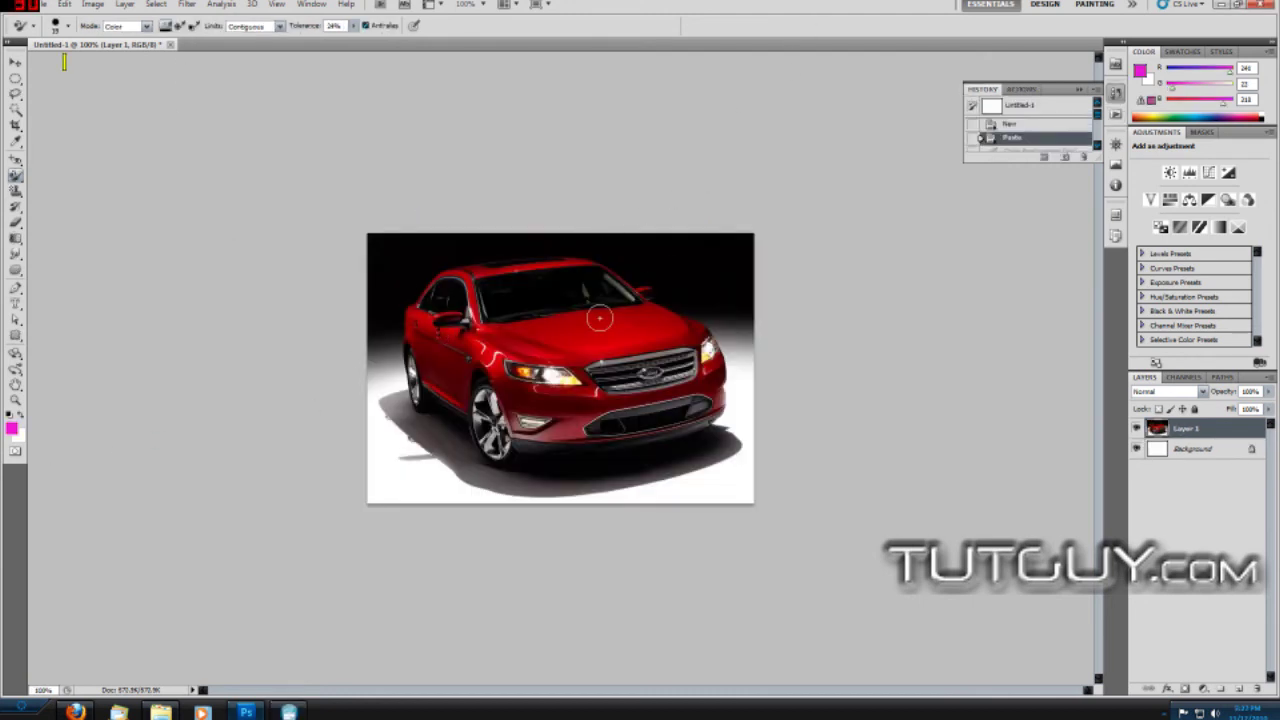
Step: Recolor part of the red car's hood with magenta using the Color Replacement tool
{"action": "mouse_move", "coordinate": [565, 322]}
{"action": "left_mouse_down"}
{"action": "mouse_move", "coordinate": [644, 311]}
{"action": "mouse_move", "coordinate": [502, 333]}
{"action": "mouse_move", "coordinate": [657, 312]}
{"action": "mouse_move", "coordinate": [498, 342]}
{"action": "mouse_move", "coordinate": [611, 349]}
{"action": "mouse_move", "coordinate": [702, 323]}
{"action": "mouse_move", "coordinate": [560, 350]}
{"action": "mouse_move", "coordinate": [685, 322]}
{"action": "mouse_move", "coordinate": [654, 320]}
{"action": "mouse_move", "coordinate": [722, 369]}
{"action": "mouse_move", "coordinate": [671, 390]}
{"action": "mouse_move", "coordinate": [555, 396]}
{"action": "mouse_move", "coordinate": [531, 394]}
{"action": "mouse_move", "coordinate": [589, 395]}
{"action": "mouse_move", "coordinate": [501, 384]}
{"action": "mouse_move", "coordinate": [495, 352]}
{"action": "mouse_move", "coordinate": [575, 365]}
{"action": "mouse_move", "coordinate": [570, 385]}
{"action": "mouse_move", "coordinate": [590, 399]}
{"action": "mouse_move", "coordinate": [512, 403]}
{"action": "mouse_move", "coordinate": [536, 414]}
{"action": "mouse_move", "coordinate": [517, 421]}
{"action": "mouse_move", "coordinate": [522, 437]}
{"action": "mouse_move", "coordinate": [533, 417]}
{"action": "mouse_move", "coordinate": [558, 432]}
{"action": "mouse_move", "coordinate": [578, 406]}
{"action": "mouse_move", "coordinate": [588, 409]}
{"action": "mouse_move", "coordinate": [554, 429]}
{"action": "mouse_move", "coordinate": [622, 403]}
{"action": "mouse_move", "coordinate": [718, 402]}
{"action": "mouse_move", "coordinate": [581, 430]}
{"action": "mouse_move", "coordinate": [721, 400]}
{"action": "mouse_move", "coordinate": [692, 383]}
{"action": "mouse_move", "coordinate": [654, 316]}
{"action": "mouse_move", "coordinate": [632, 313]}
{"action": "mouse_move", "coordinate": [641, 298]}
{"action": "mouse_move", "coordinate": [552, 262]}
{"action": "mouse_move", "coordinate": [432, 282]}
{"action": "mouse_move", "coordinate": [413, 305]}
{"action": "mouse_move", "coordinate": [469, 346]}
{"action": "mouse_move", "coordinate": [481, 298]}
{"action": "mouse_move", "coordinate": [478, 326]}
{"action": "mouse_move", "coordinate": [428, 335]}
{"action": "mouse_move", "coordinate": [481, 375]}
{"action": "mouse_move", "coordinate": [460, 395]}
{"action": "mouse_move", "coordinate": [440, 359]}
{"action": "mouse_move", "coordinate": [440, 388]}
{"action": "mouse_move", "coordinate": [428, 350]}
{"action": "mouse_move", "coordinate": [420, 360]}
{"action": "mouse_move", "coordinate": [405, 340]}
{"action": "mouse_move", "coordinate": [482, 336]}
{"action": "left_mouse_up"}
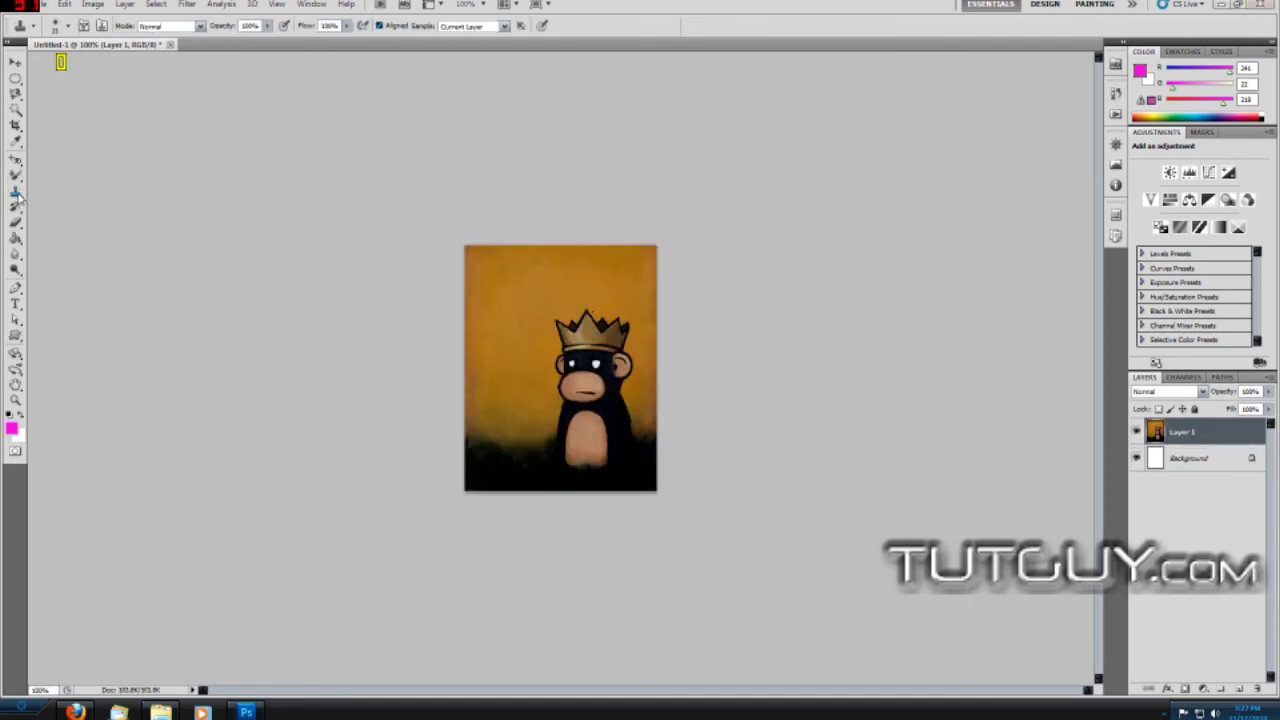
Step: Clone the crowned monkey onto the orange background to its left with the Clone Stamp tool, using an adjusted soft brush
{"action": "left_click", "coordinate": [16, 194]}
{"action": "left_click", "coordinate": [42, 190]}
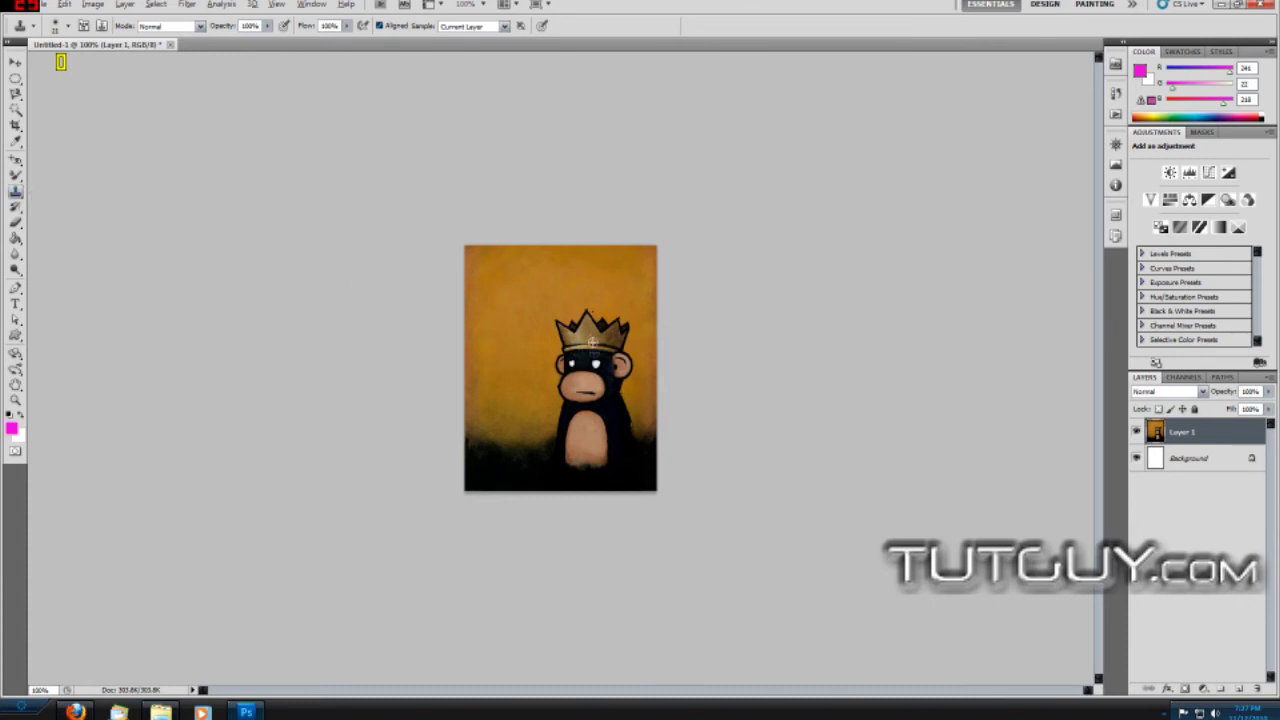
{"action": "right_click", "coordinate": [596, 367]}
{"action": "left_click_drag", "start_coordinate": [630, 396], "coordinate": [632, 396]}
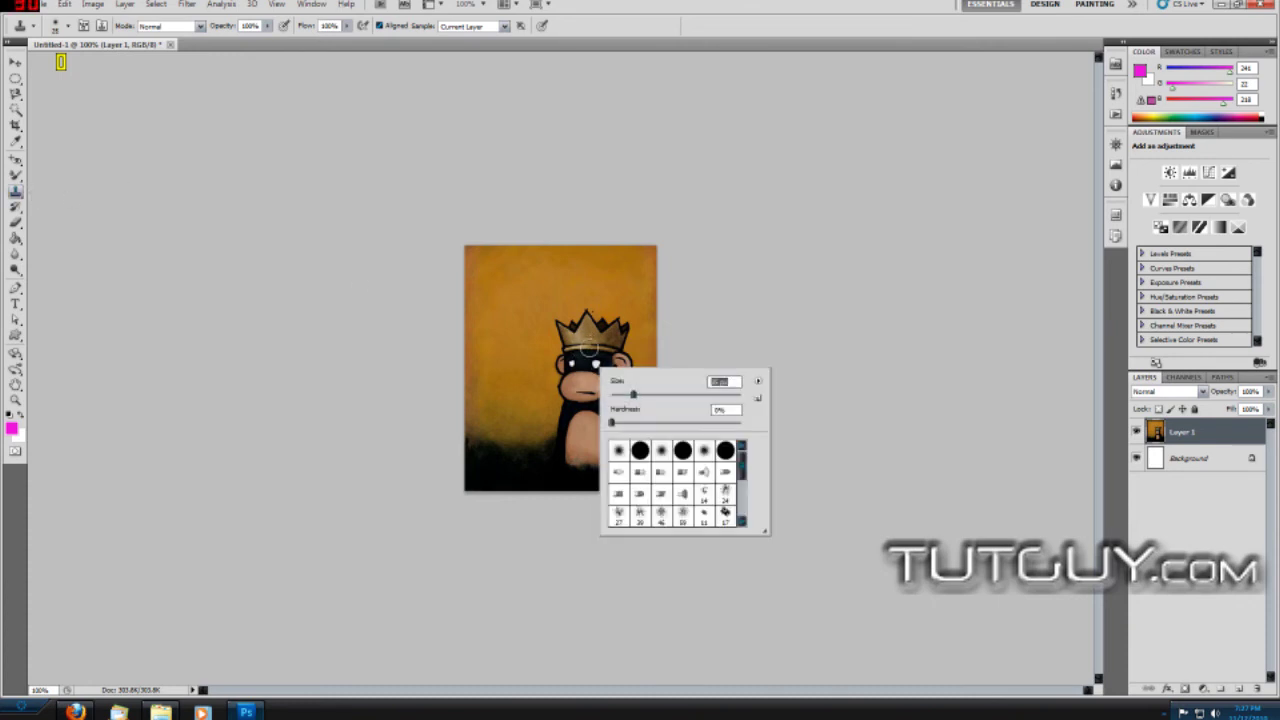
{"action": "key", "text": "Return"}
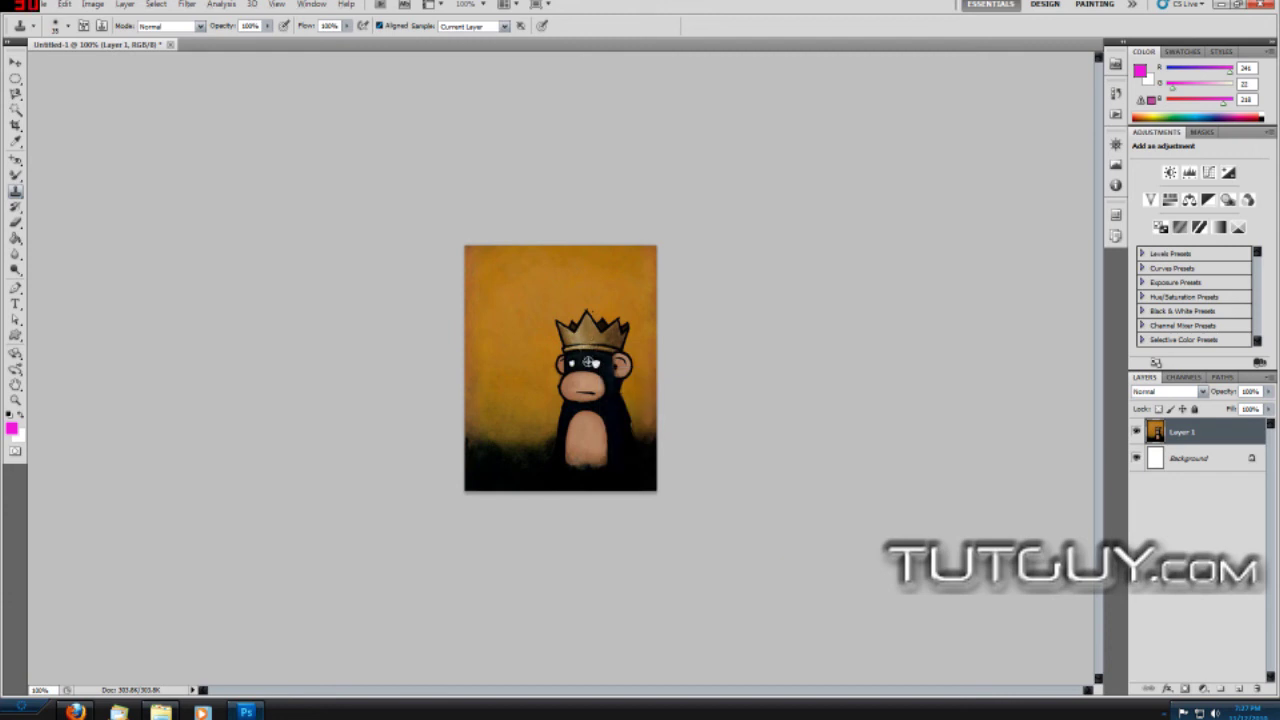
{"action": "mouse_move", "coordinate": [537, 347]}
{"action": "left_mouse_down"}
{"action": "mouse_move", "coordinate": [522, 331]}
{"action": "mouse_move", "coordinate": [505, 340]}
{"action": "mouse_move", "coordinate": [540, 315]}
{"action": "mouse_move", "coordinate": [510, 325]}
{"action": "mouse_move", "coordinate": [515, 295]}
{"action": "mouse_move", "coordinate": [510, 330]}
{"action": "mouse_move", "coordinate": [535, 360]}
{"action": "mouse_move", "coordinate": [550, 350]}
{"action": "mouse_move", "coordinate": [545, 375]}
{"action": "mouse_move", "coordinate": [555, 365]}
{"action": "mouse_move", "coordinate": [545, 395]}
{"action": "mouse_move", "coordinate": [520, 400]}
{"action": "mouse_move", "coordinate": [498, 370]}
{"action": "mouse_move", "coordinate": [515, 428]}
{"action": "mouse_move", "coordinate": [500, 438]}
{"action": "left_mouse_up"}
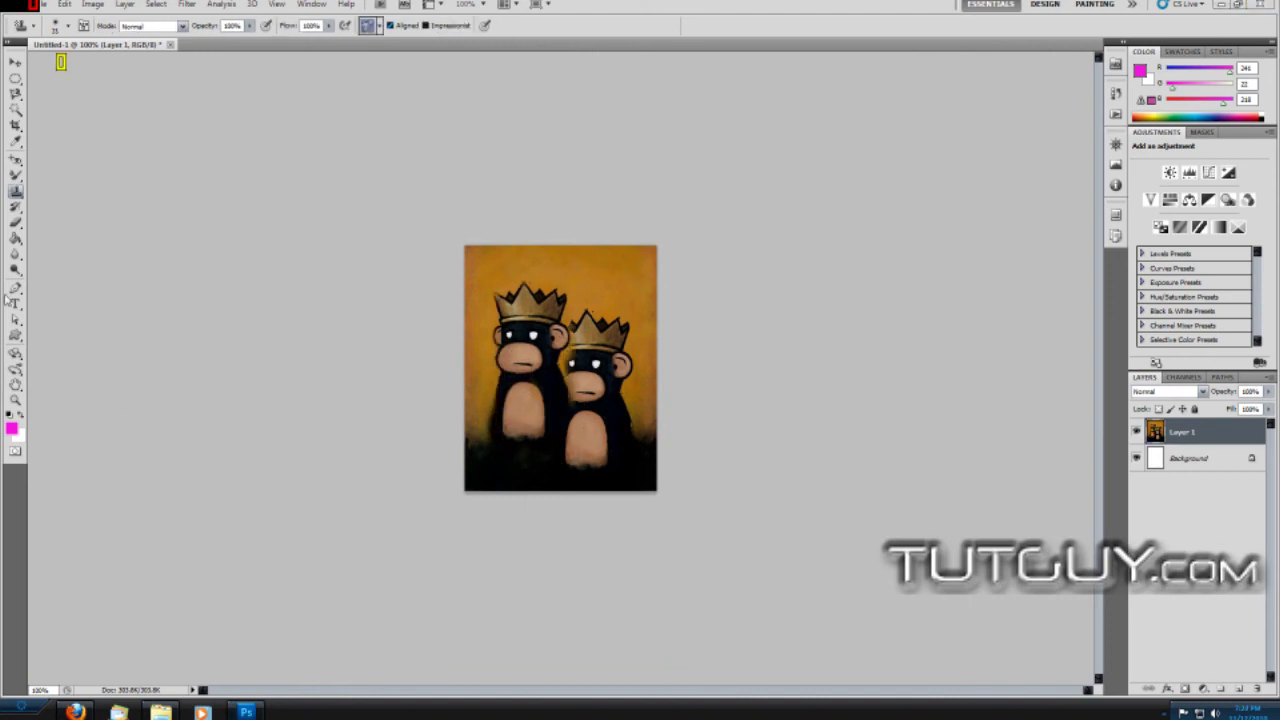
Step: Paint a blue-grey pattern over the artwork around the cloned monkey with the Pattern Stamp tool
{"action": "left_click_drag", "start_coordinate": [16, 191], "coordinate": [53, 205]}
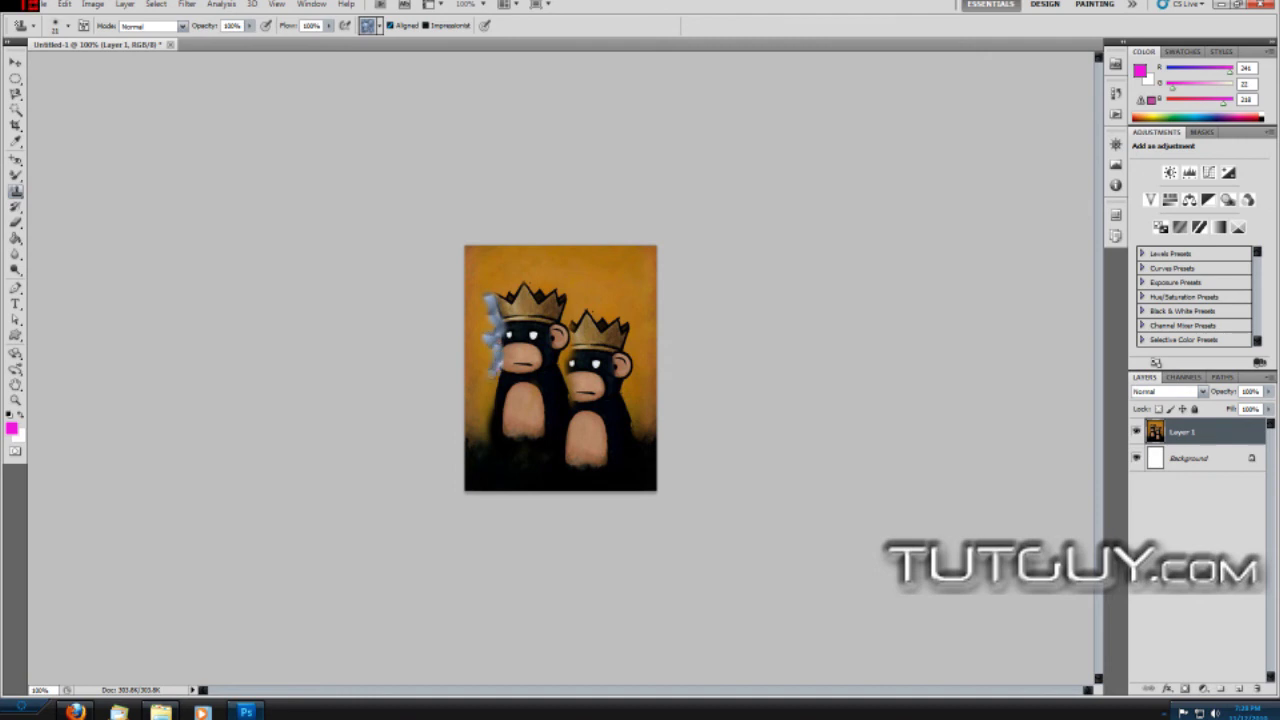
{"action": "mouse_move", "coordinate": [487, 428]}
{"action": "left_mouse_down"}
{"action": "mouse_move", "coordinate": [495, 463]}
{"action": "mouse_move", "coordinate": [568, 470]}
{"action": "mouse_move", "coordinate": [608, 260]}
{"action": "mouse_move", "coordinate": [642, 258]}
{"action": "mouse_move", "coordinate": [608, 253]}
{"action": "mouse_move", "coordinate": [678, 244]}
{"action": "mouse_move", "coordinate": [378, 253]}
{"action": "mouse_move", "coordinate": [678, 261]}
{"action": "mouse_move", "coordinate": [651, 293]}
{"action": "mouse_move", "coordinate": [602, 280]}
{"action": "mouse_move", "coordinate": [586, 290]}
{"action": "mouse_move", "coordinate": [651, 298]}
{"action": "mouse_move", "coordinate": [652, 488]}
{"action": "left_mouse_up"}
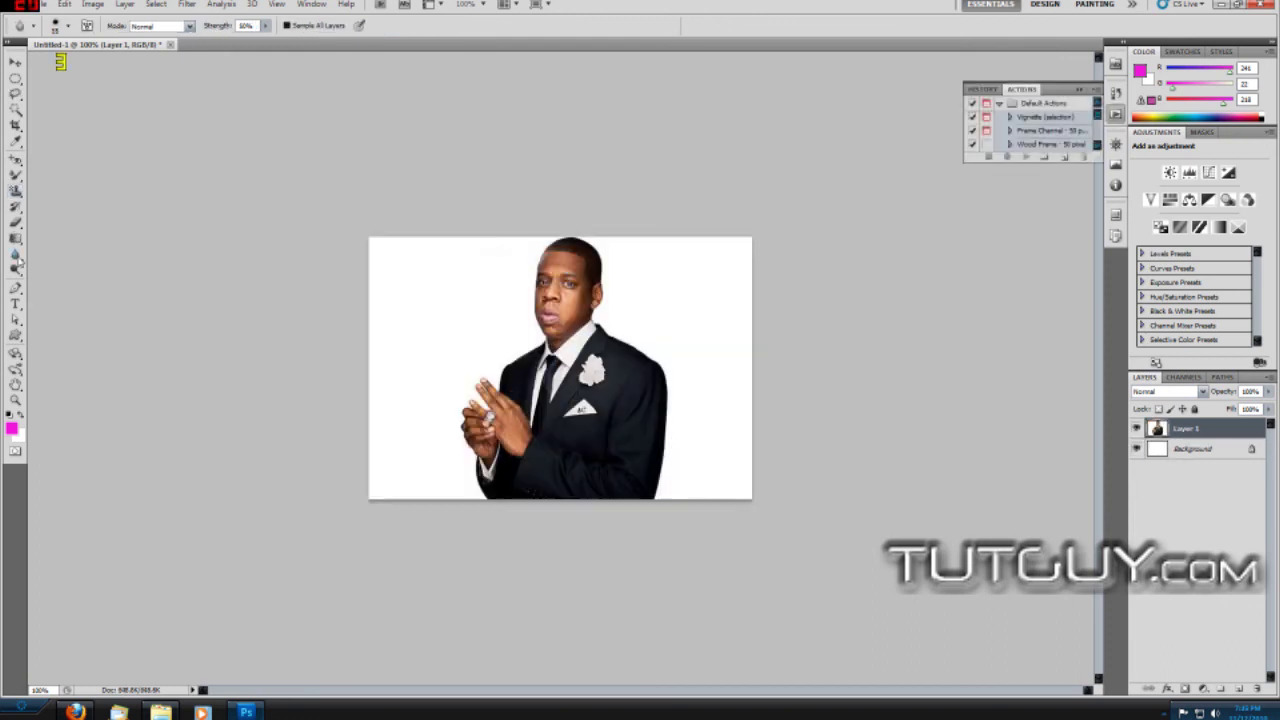
Step: Blur the suited man's face with the Blur tool at 50% strength, adjusting the brush for the strokes
{"action": "left_click", "coordinate": [16, 255]}
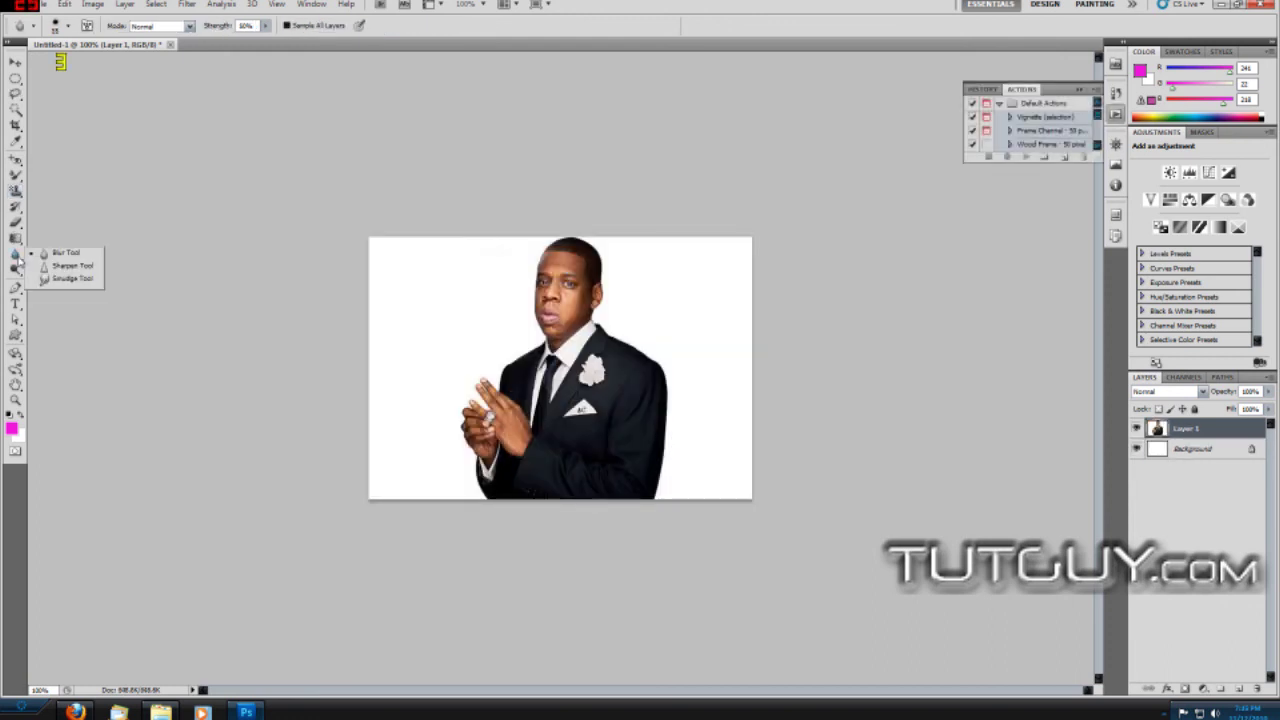
{"action": "left_click", "coordinate": [16, 256]}
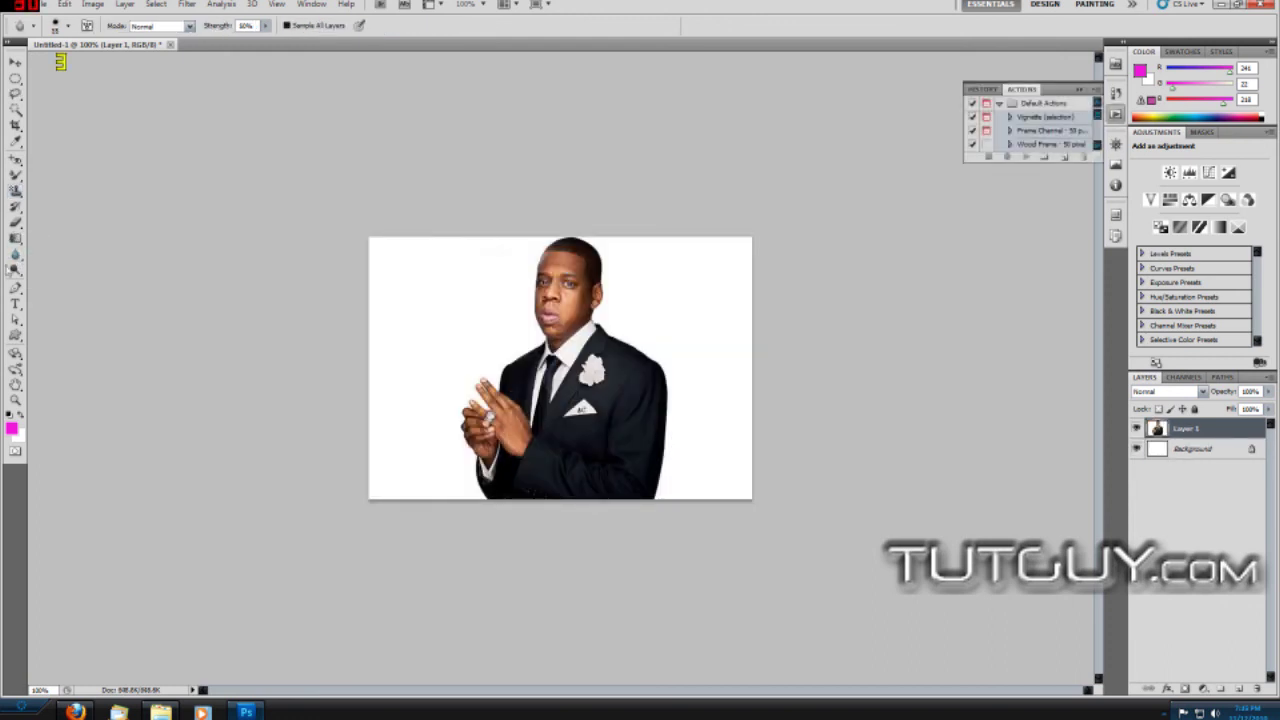
{"action": "left_click", "coordinate": [16, 254]}
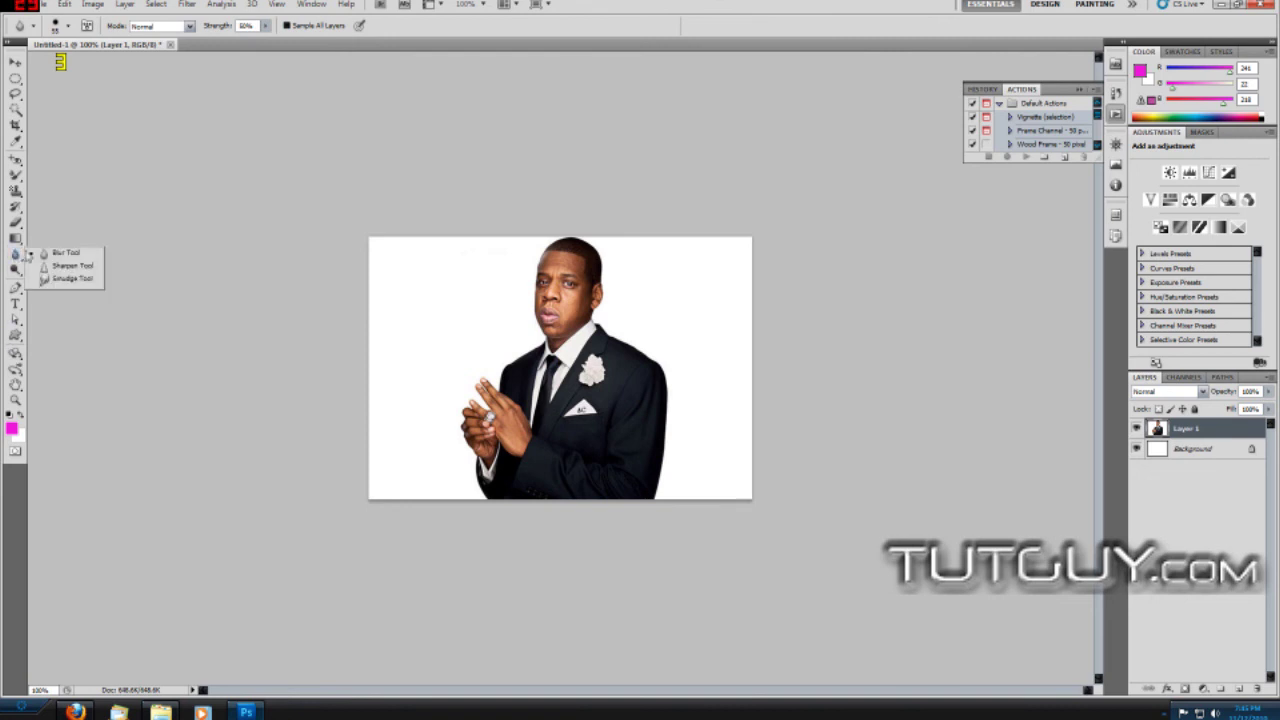
{"action": "left_click", "coordinate": [43, 254]}
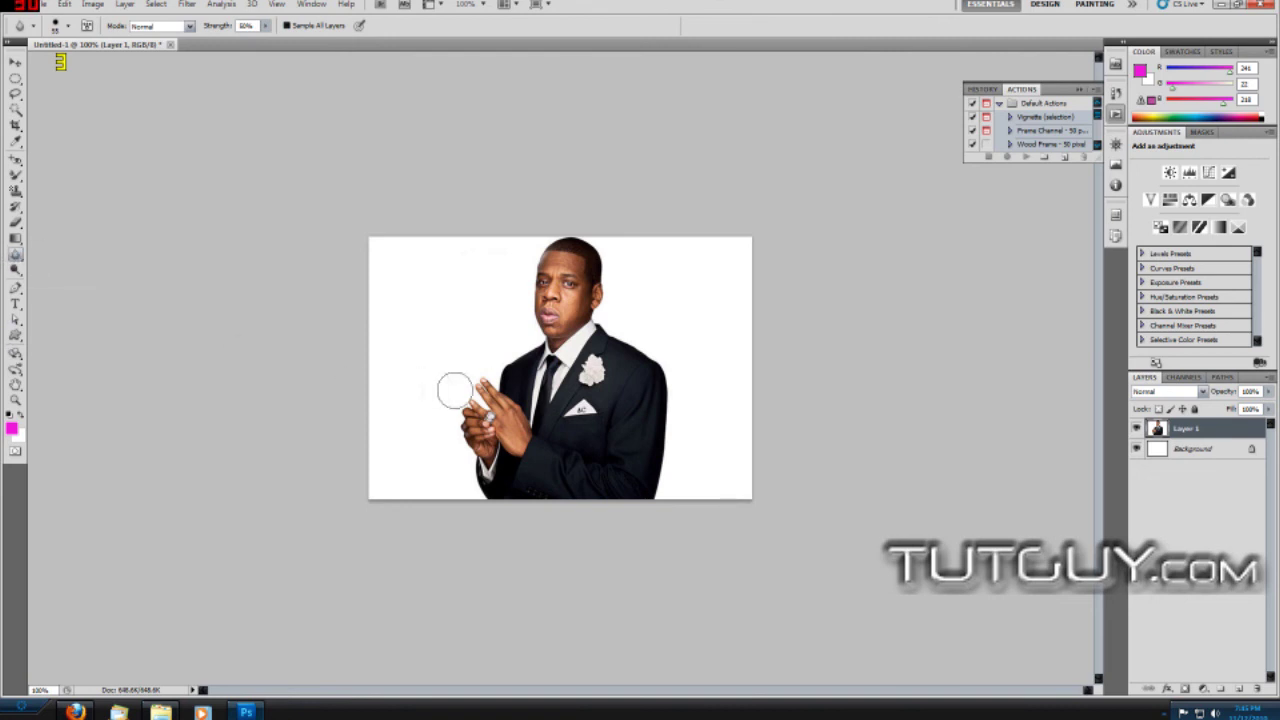
{"action": "right_click", "coordinate": [550, 484]}
{"action": "left_click", "coordinate": [918, 395]}
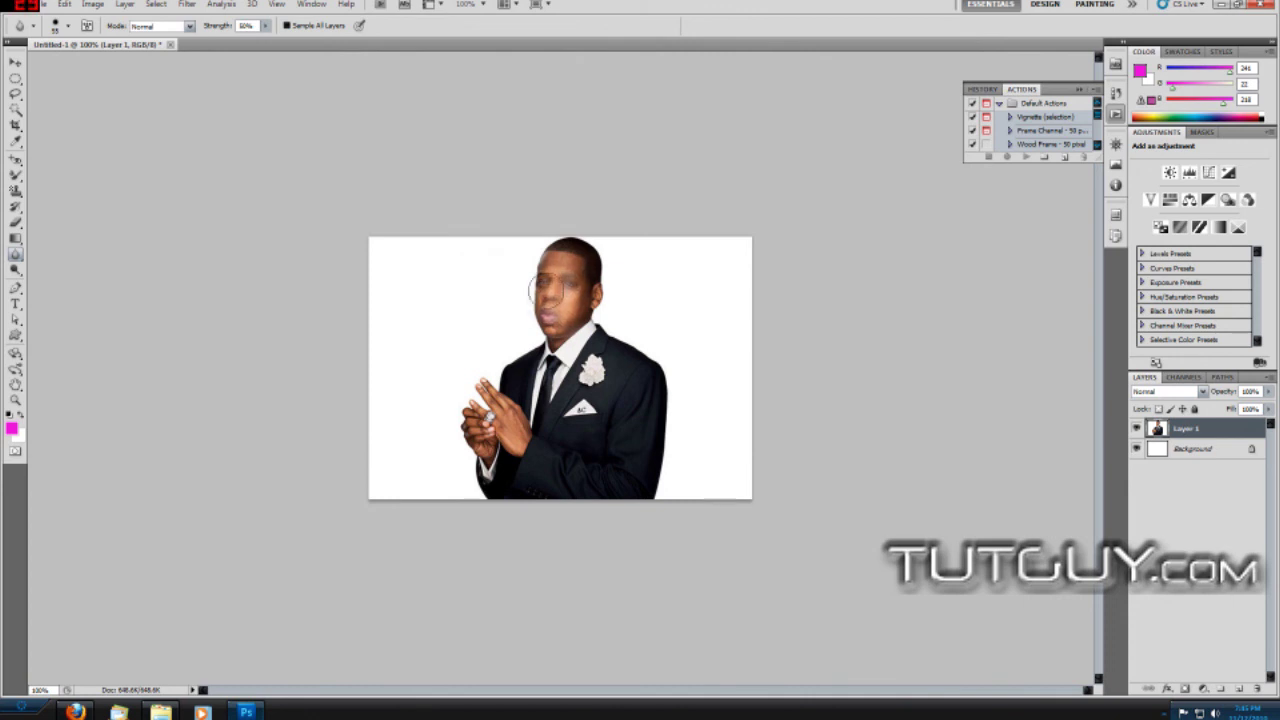
{"action": "mouse_move", "coordinate": [540, 300]}
{"action": "left_mouse_down"}
{"action": "mouse_move", "coordinate": [551, 265]}
{"action": "mouse_move", "coordinate": [561, 290]}
{"action": "mouse_move", "coordinate": [596, 265]}
{"action": "mouse_move", "coordinate": [606, 285]}
{"action": "mouse_move", "coordinate": [566, 283]}
{"action": "left_mouse_up"}
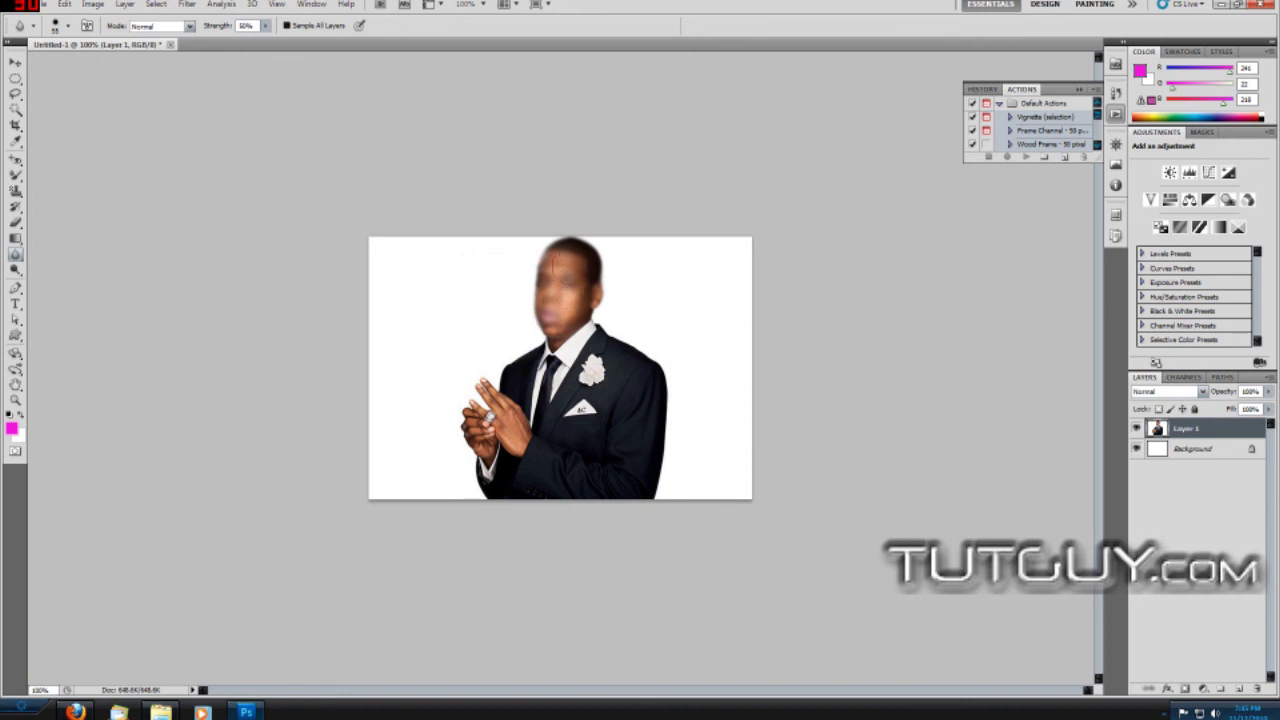
Step: Sharpen the white flower and pocket square on the man's suit with the Sharpen tool
{"action": "key", "text": "shift+r"}
{"action": "mouse_move", "coordinate": [556, 428]}
{"action": "left_mouse_down"}
{"action": "mouse_move", "coordinate": [586, 443]}
{"action": "mouse_move", "coordinate": [596, 422]}
{"action": "mouse_move", "coordinate": [583, 413]}
{"action": "left_mouse_up"}
Step: Smudge the man's hands and the right edge of his jacket with the Smudge tool at 50% strength
{"action": "left_click", "coordinate": [15, 254]}
{"action": "left_click", "coordinate": [62, 280]}
{"action": "left_click_drag", "start_coordinate": [509, 390], "coordinate": [492, 432]}
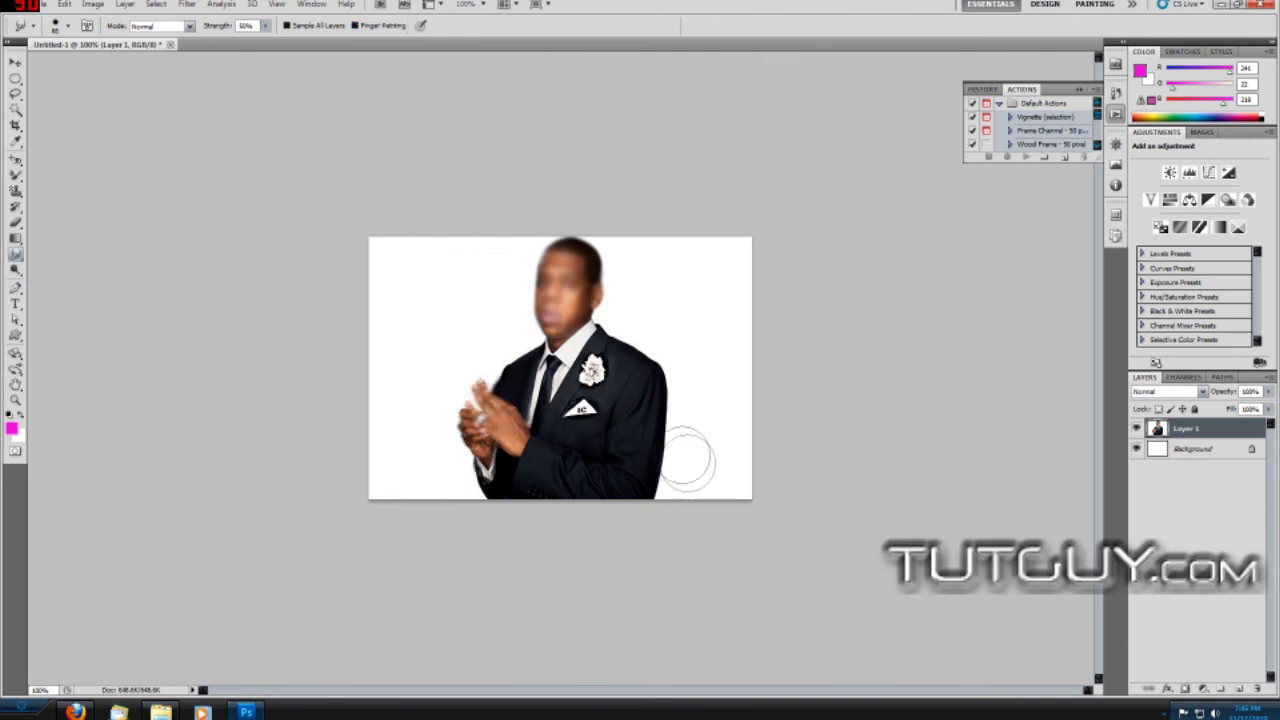
{"action": "left_click_drag", "start_coordinate": [565, 405], "coordinate": [522, 445]}
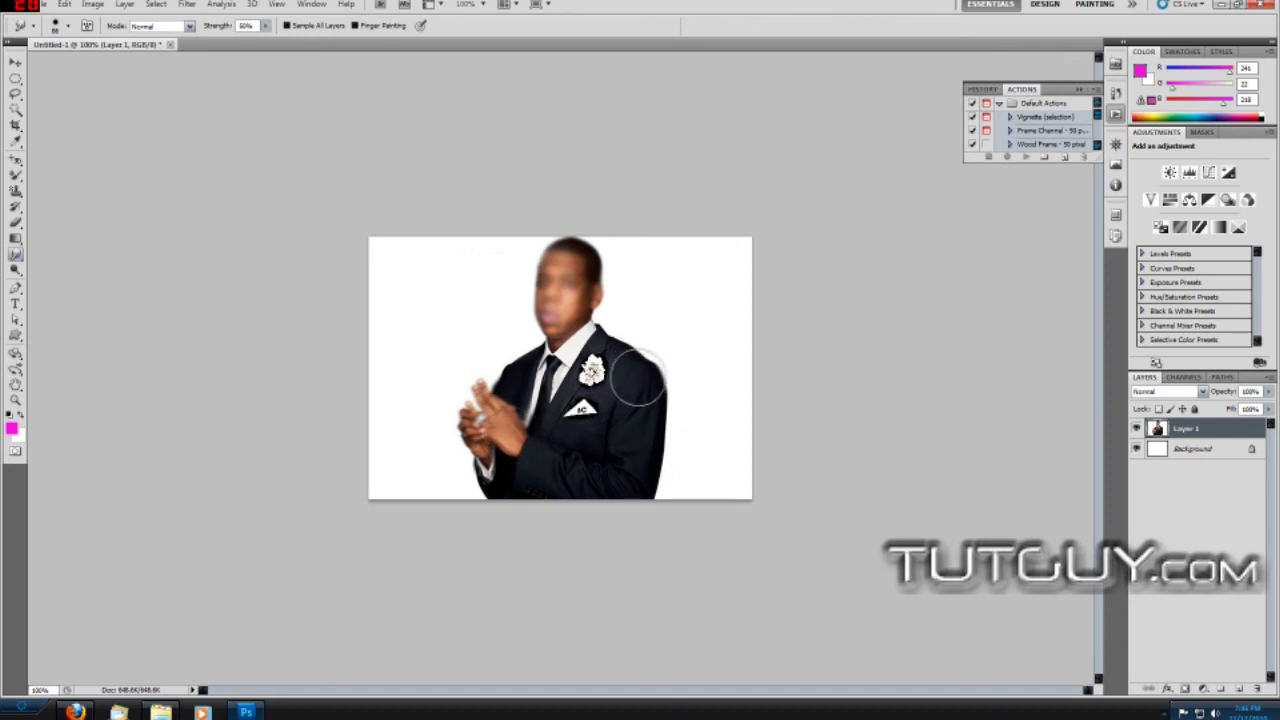
{"action": "mouse_move", "coordinate": [647, 399]}
{"action": "left_mouse_down"}
{"action": "mouse_move", "coordinate": [664, 414]}
{"action": "mouse_move", "coordinate": [662, 455]}
{"action": "left_mouse_up"}
Step: Lighten the man's hands and cuff with the Dodge tool, using the Midtones range at 50% exposure
{"action": "left_click", "coordinate": [15, 270]}
{"action": "left_click", "coordinate": [60, 266]}
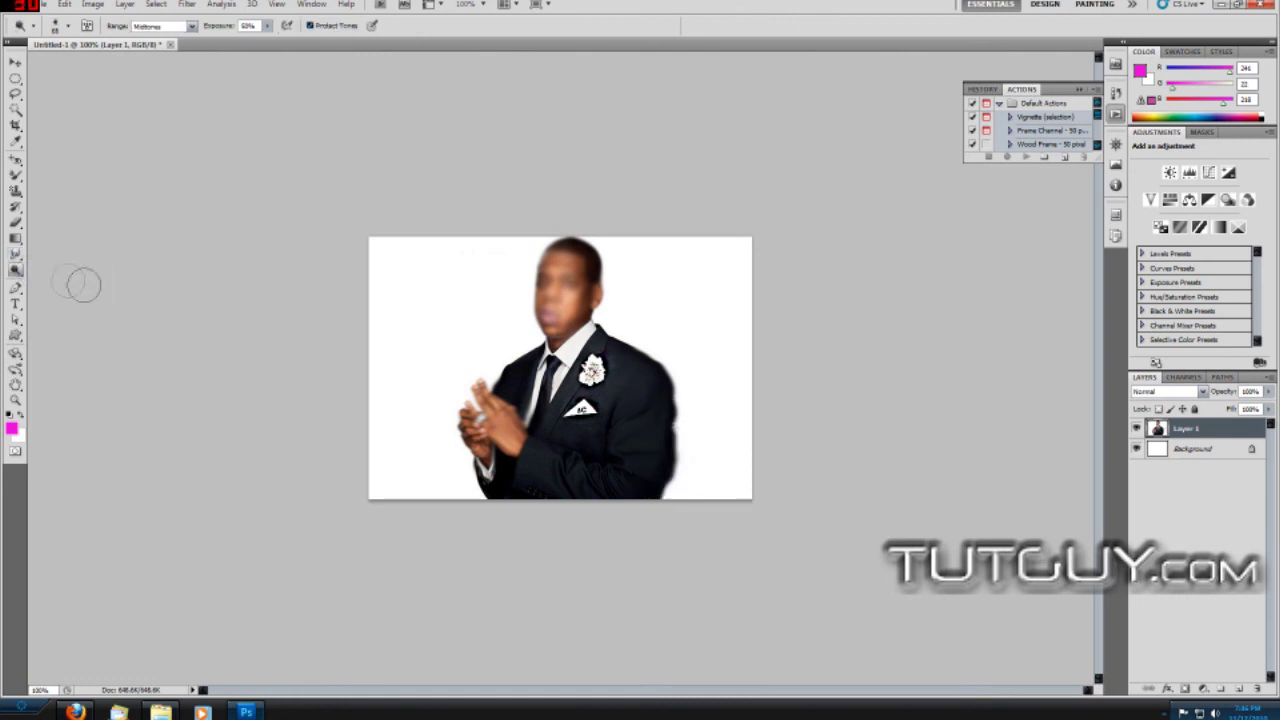
{"action": "mouse_move", "coordinate": [544, 398]}
{"action": "left_mouse_down"}
{"action": "mouse_move", "coordinate": [512, 387]}
{"action": "mouse_move", "coordinate": [450, 429]}
{"action": "mouse_move", "coordinate": [509, 396]}
{"action": "mouse_move", "coordinate": [443, 388]}
{"action": "mouse_move", "coordinate": [495, 392]}
{"action": "mouse_move", "coordinate": [501, 409]}
{"action": "mouse_move", "coordinate": [468, 393]}
{"action": "left_mouse_up"}
{"action": "mouse_move", "coordinate": [464, 437]}
{"action": "left_mouse_down"}
{"action": "mouse_move", "coordinate": [516, 427]}
{"action": "mouse_move", "coordinate": [501, 452]}
{"action": "mouse_move", "coordinate": [464, 455]}
{"action": "mouse_move", "coordinate": [461, 431]}
{"action": "mouse_move", "coordinate": [498, 415]}
{"action": "mouse_move", "coordinate": [460, 425]}
{"action": "mouse_move", "coordinate": [491, 415]}
{"action": "mouse_move", "coordinate": [528, 468]}
{"action": "mouse_move", "coordinate": [503, 430]}
{"action": "mouse_move", "coordinate": [460, 431]}
{"action": "mouse_move", "coordinate": [523, 397]}
{"action": "mouse_move", "coordinate": [467, 547]}
{"action": "mouse_move", "coordinate": [506, 505]}
{"action": "mouse_move", "coordinate": [490, 430]}
{"action": "left_mouse_up"}
{"action": "mouse_move", "coordinate": [488, 420]}
{"action": "left_mouse_down"}
{"action": "mouse_move", "coordinate": [458, 422]}
{"action": "mouse_move", "coordinate": [483, 415]}
{"action": "mouse_move", "coordinate": [471, 450]}
{"action": "mouse_move", "coordinate": [469, 410]}
{"action": "mouse_move", "coordinate": [441, 416]}
{"action": "mouse_move", "coordinate": [501, 422]}
{"action": "mouse_move", "coordinate": [533, 462]}
{"action": "mouse_move", "coordinate": [488, 422]}
{"action": "mouse_move", "coordinate": [503, 439]}
{"action": "mouse_move", "coordinate": [476, 468]}
{"action": "left_mouse_up"}
Step: Switch from the Dodge tool to the Sponge tool
{"action": "right_click", "coordinate": [15, 270]}
{"action": "left_click", "coordinate": [60, 291]}
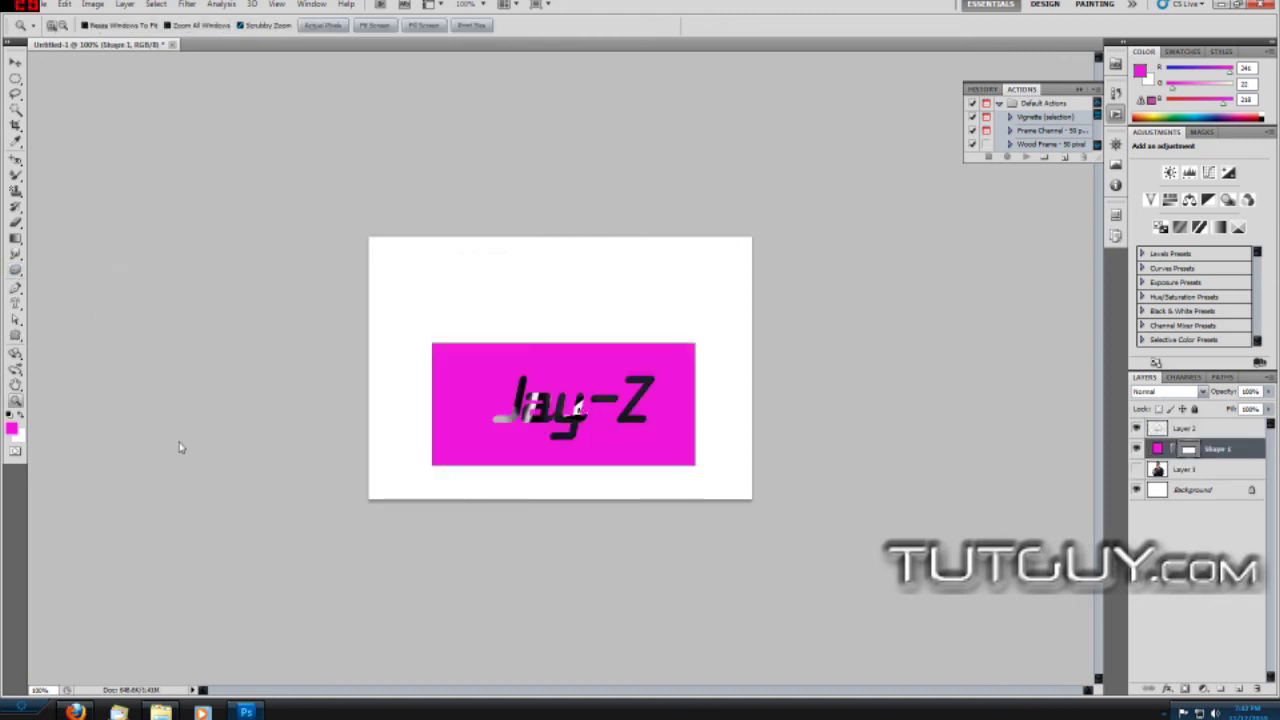
{"action": "left_click", "coordinate": [16, 400]}
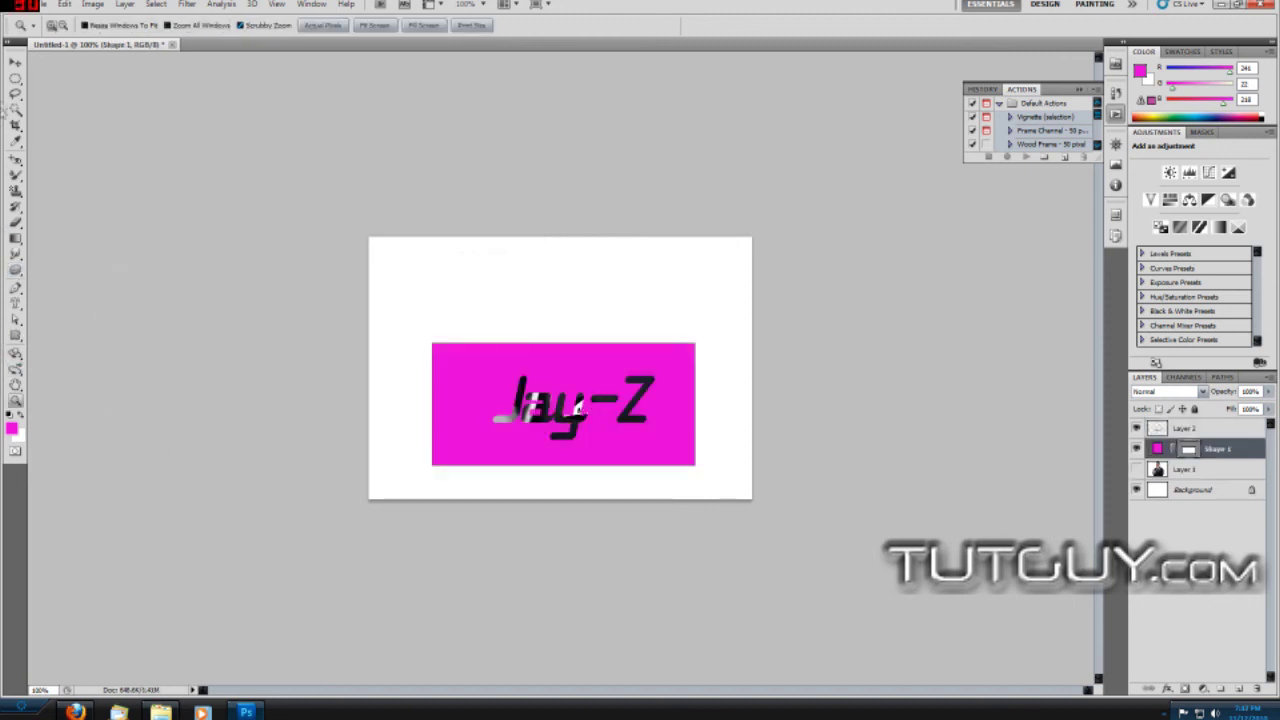